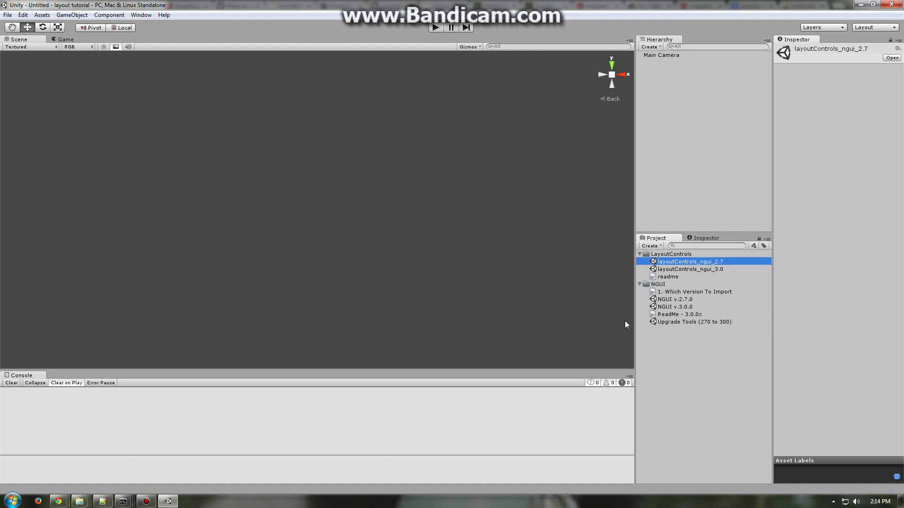
Import the NGUI v.2.7.0 package, excluding everything in NGUI/Examples except the Atlases/Fantasy folder.
{"action": "left_click", "coordinate": [665, 300]}
{"action": "double_click", "coordinate": [672, 301]}
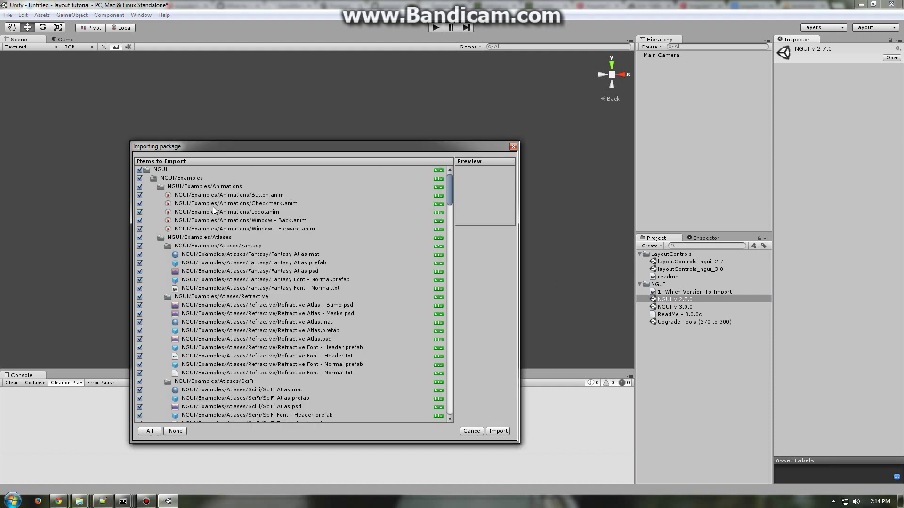
{"action": "left_click", "coordinate": [139, 178]}
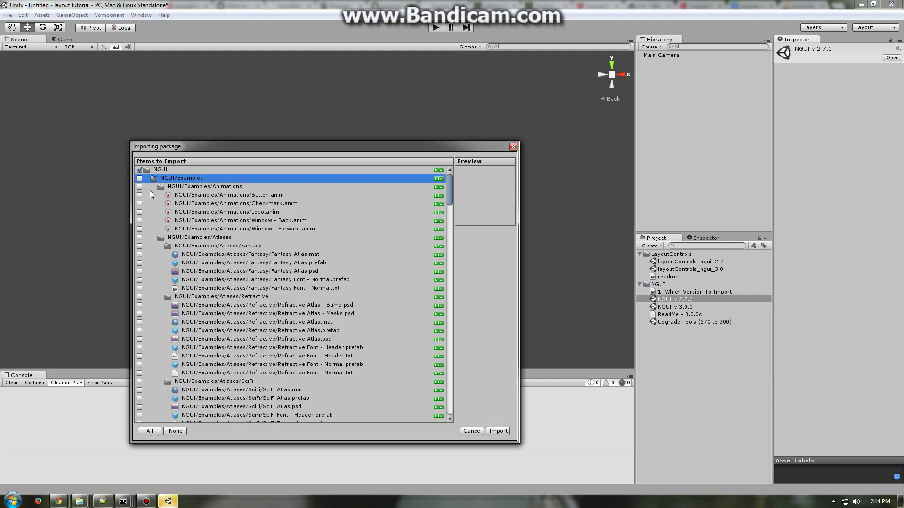
{"action": "left_click", "coordinate": [140, 246]}
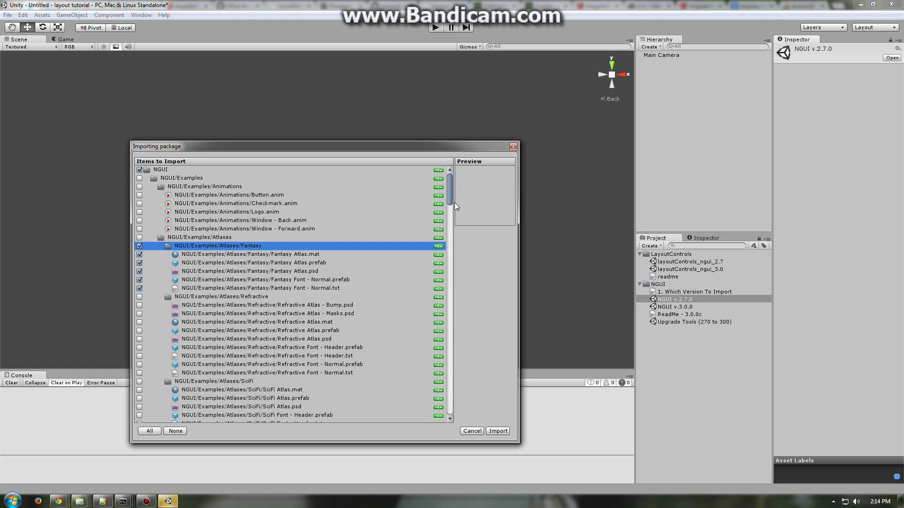
{"action": "left_click_drag", "start_coordinate": [451, 194], "coordinate": [453, 297]}
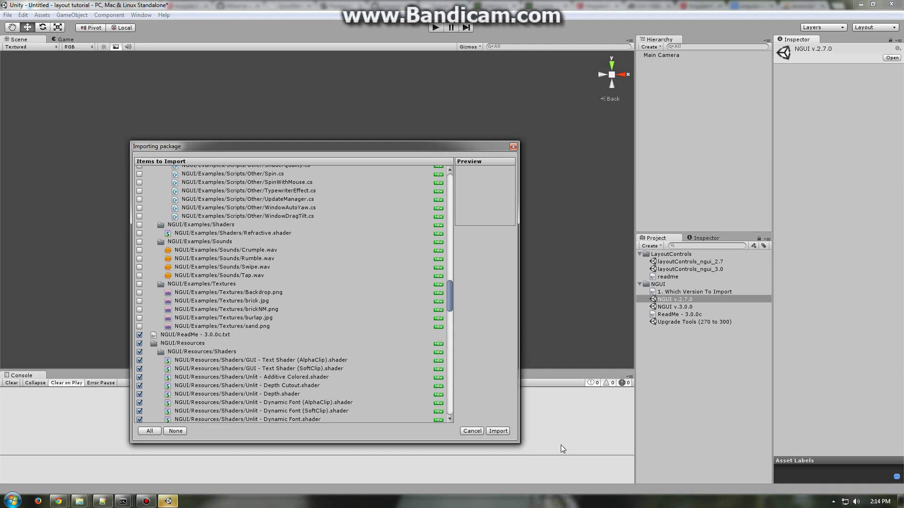
{"action": "left_click", "coordinate": [497, 431]}
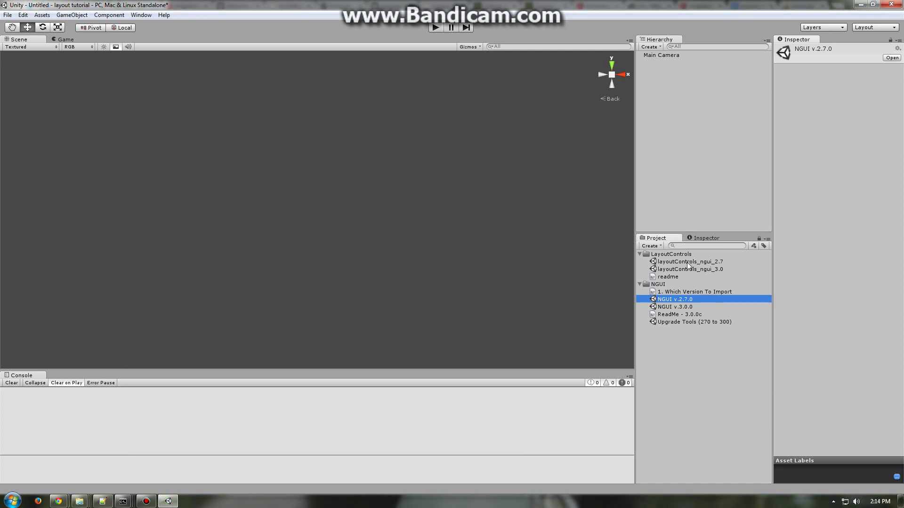
Import all items of the layoutControls_ngui_2.7 package into the project.
{"action": "double_click", "coordinate": [714, 263]}
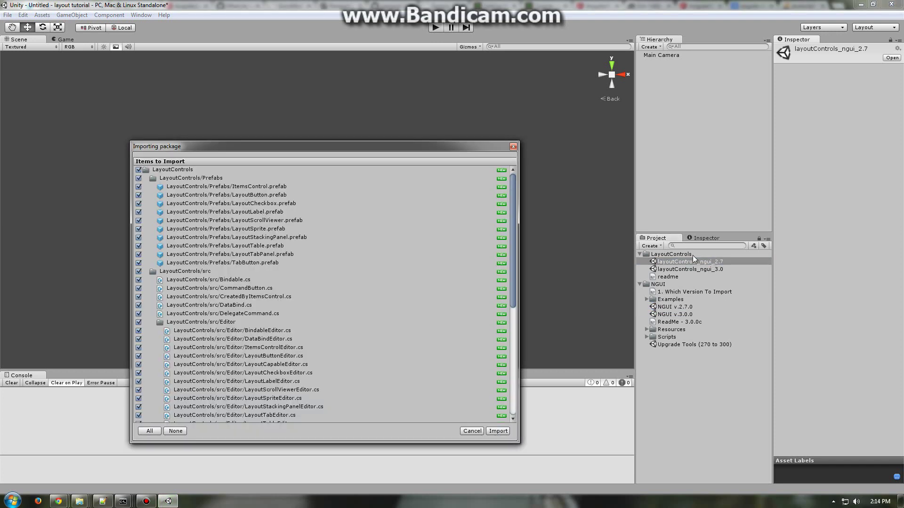
{"action": "left_click", "coordinate": [496, 431]}
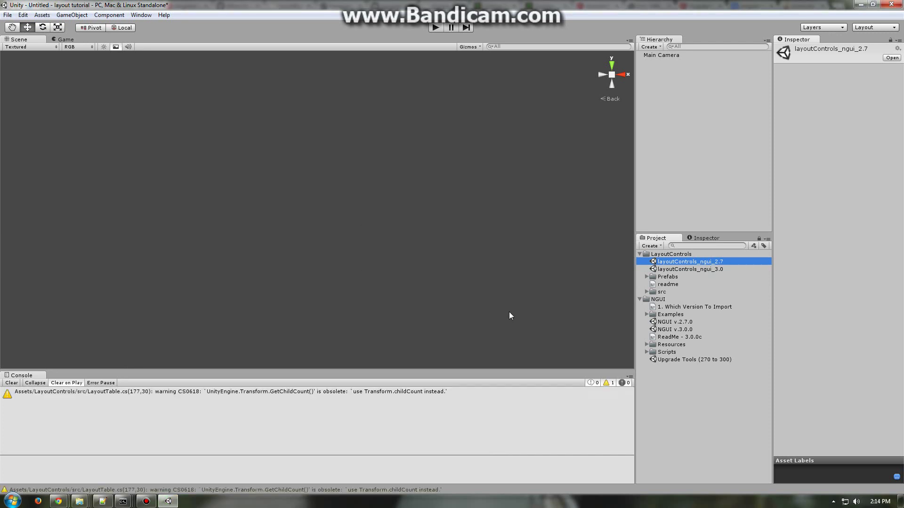
Open NGUI's UI Wizard and add a new layer, naming User Layer 8 "NGUI".
{"action": "left_click", "coordinate": [124, 17]}
{"action": "mouse_move", "coordinate": [144, 21]}
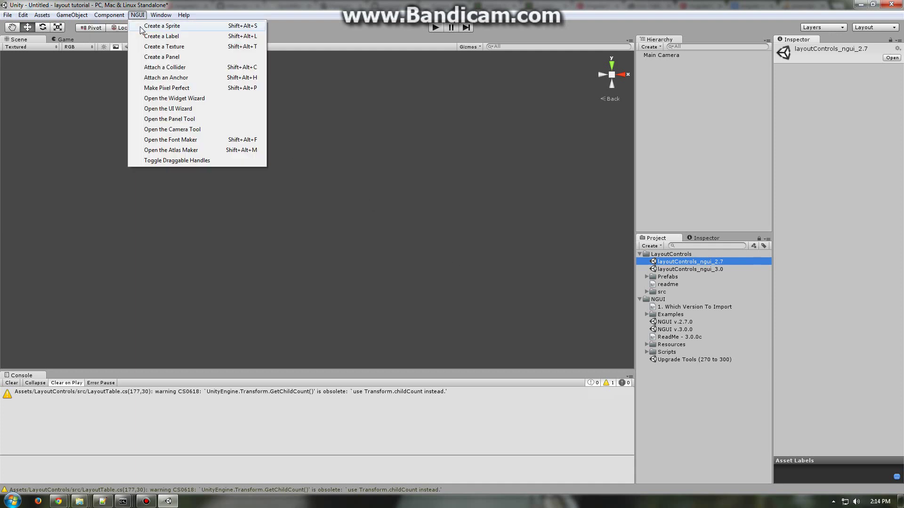
{"action": "left_click", "coordinate": [176, 109]}
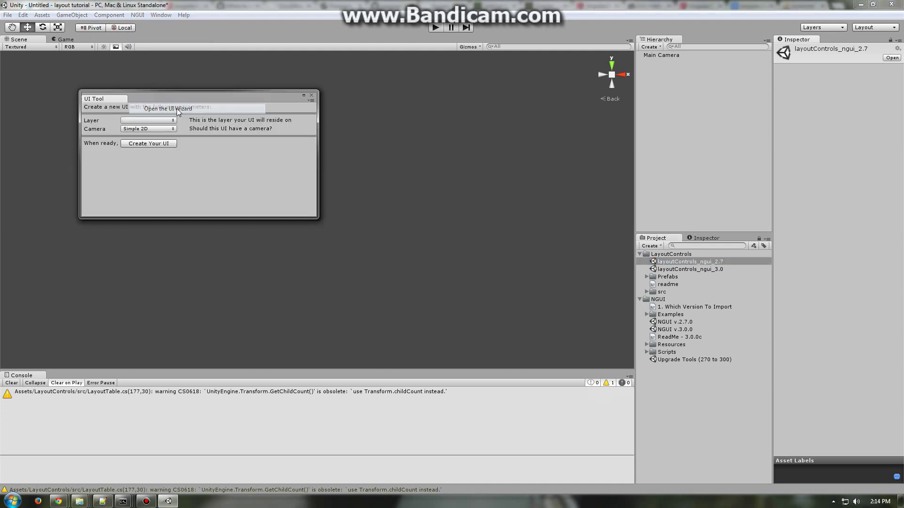
{"action": "left_click", "coordinate": [154, 120]}
{"action": "left_click", "coordinate": [150, 176]}
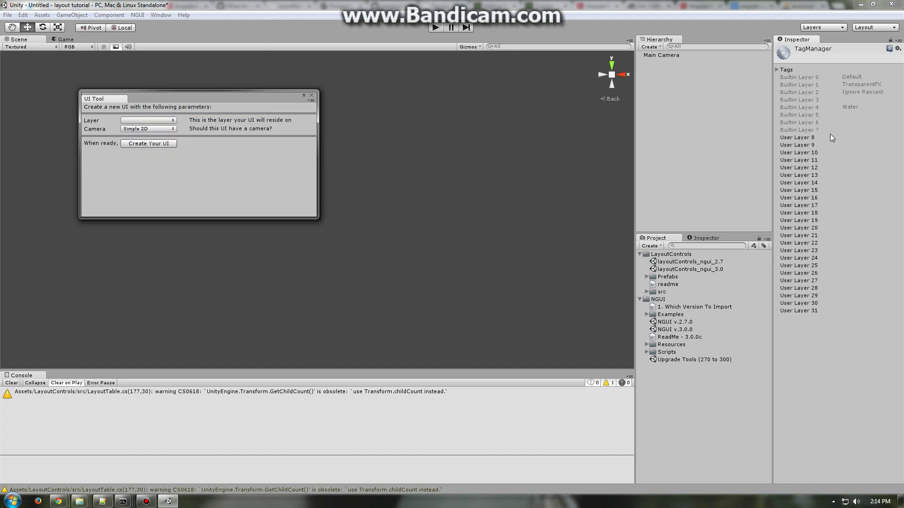
{"action": "left_click", "coordinate": [866, 137]}
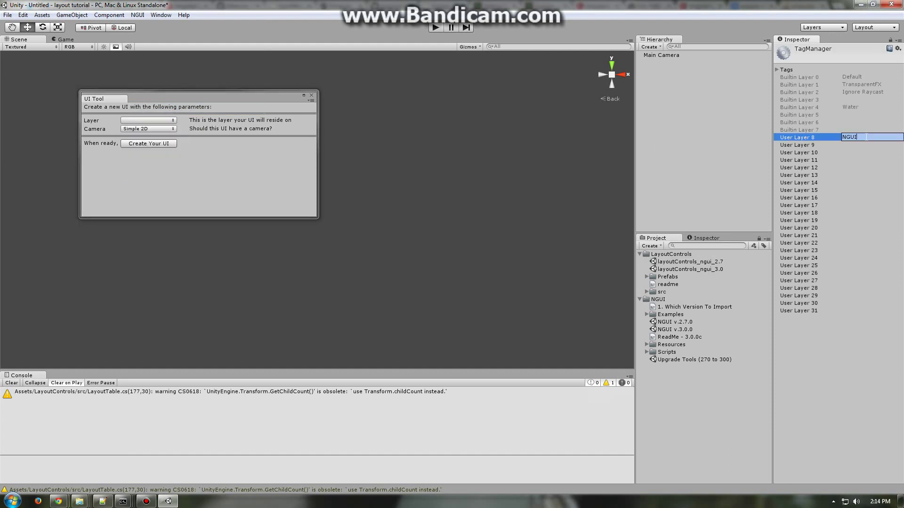
{"action": "key", "text": "Return"}
Create a new UI on the NGUI layer with a Simple 2D camera and close the wizard.
{"action": "left_click", "coordinate": [134, 121]}
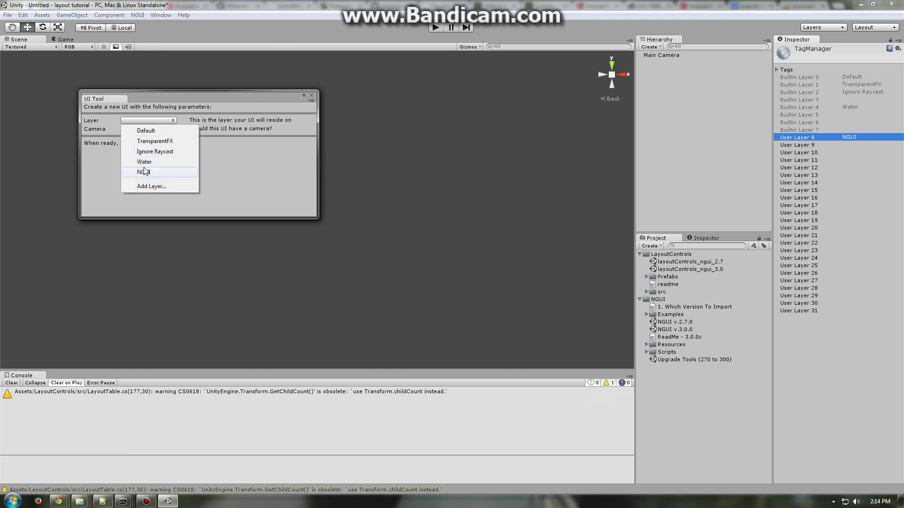
{"action": "left_click", "coordinate": [146, 173]}
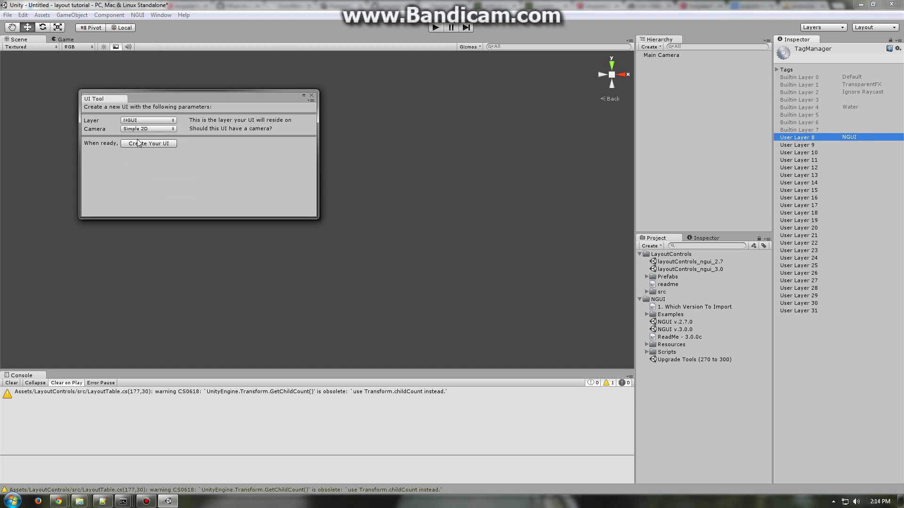
{"action": "left_click", "coordinate": [138, 143]}
{"action": "left_click", "coordinate": [312, 95]}
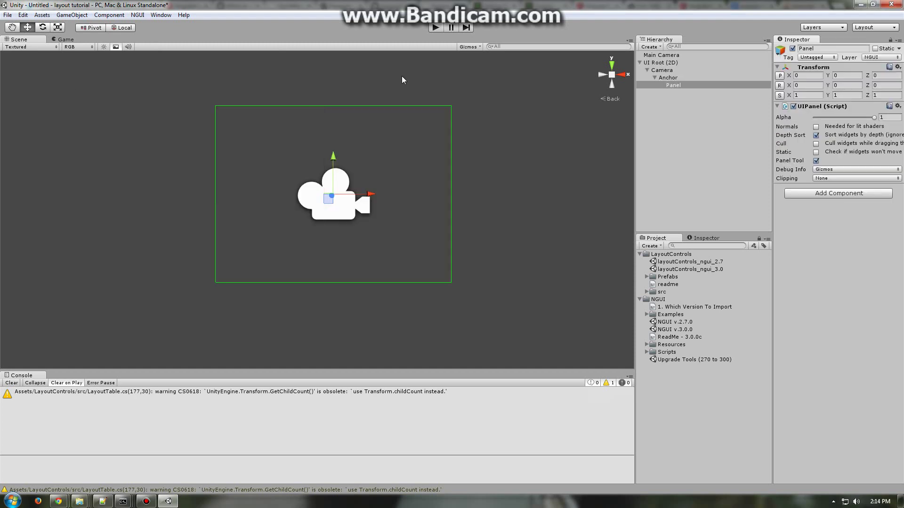
Shrink the camera icon in the Scene view through the gizmo display settings.
{"action": "left_click", "coordinate": [469, 46]}
{"action": "left_click", "coordinate": [464, 58]}
{"action": "left_click", "coordinate": [694, 113]}
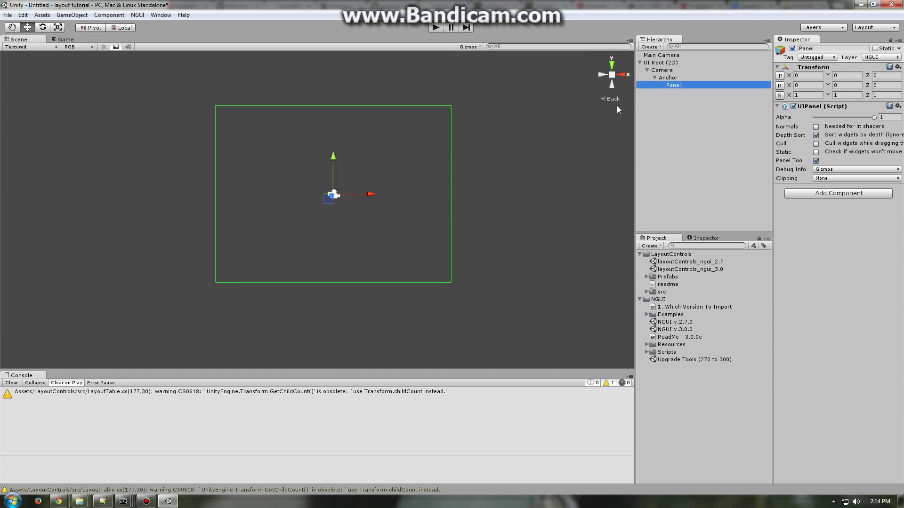
Place a LayoutStackingPanel prefab under the UI's Panel and add a LayoutLabel prefab inside it.
{"action": "left_click", "coordinate": [647, 277]}
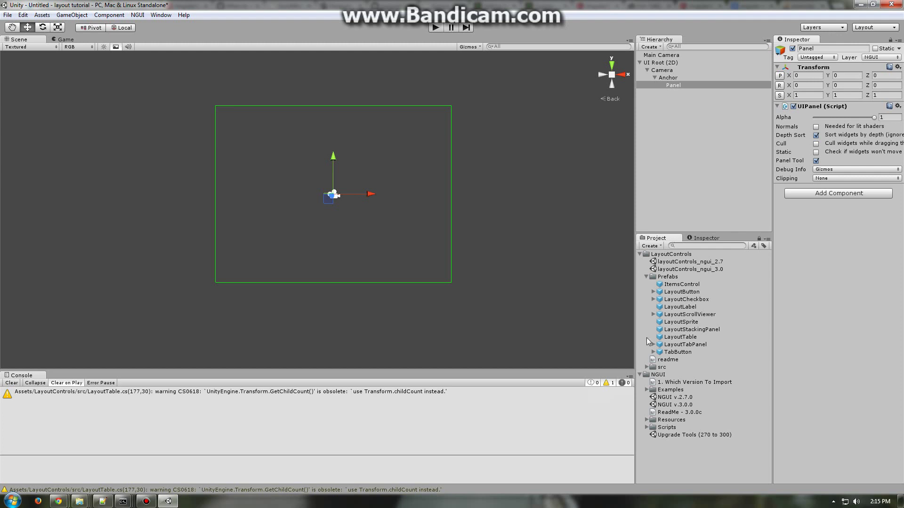
{"action": "left_click_drag", "start_coordinate": [685, 332], "coordinate": [689, 86]}
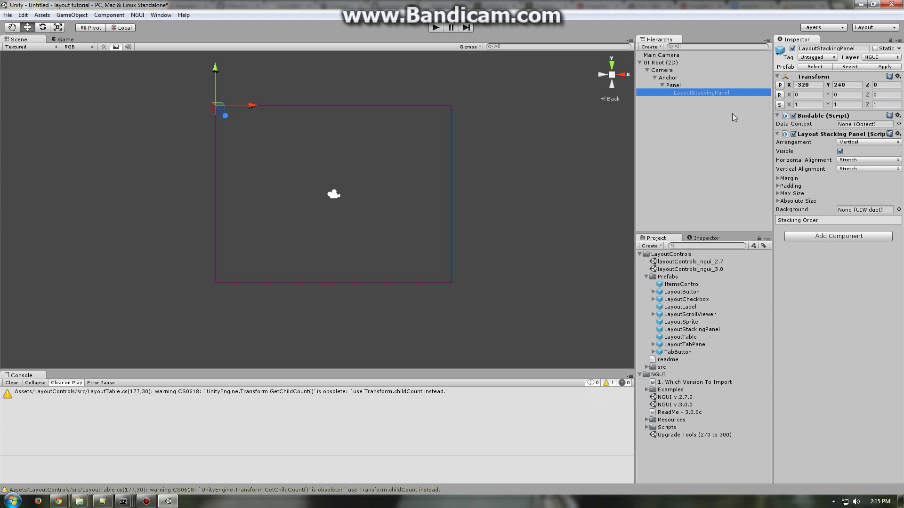
{"action": "left_click_drag", "start_coordinate": [680, 309], "coordinate": [704, 94]}
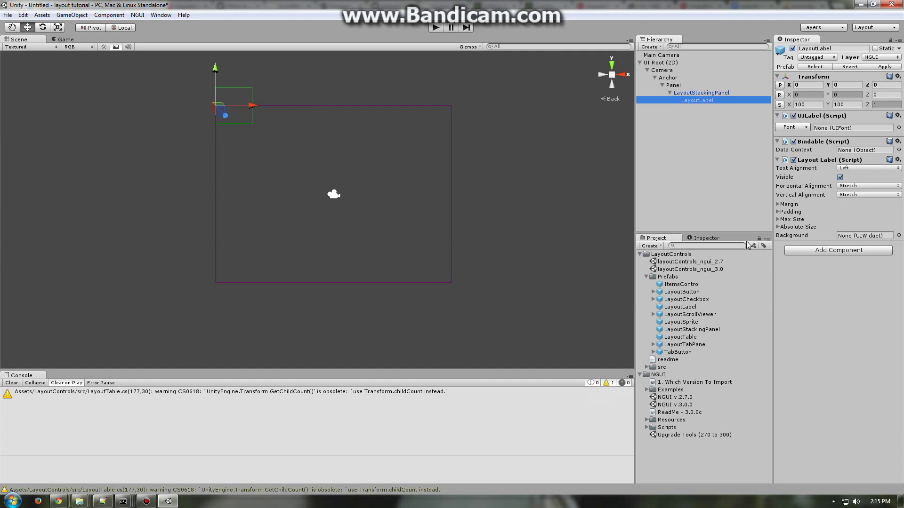
Assign the Fantasy Font - Normal prefab to the layout label and set its text to "Title".
{"action": "left_click", "coordinate": [647, 390]}
{"action": "left_click", "coordinate": [653, 398]}
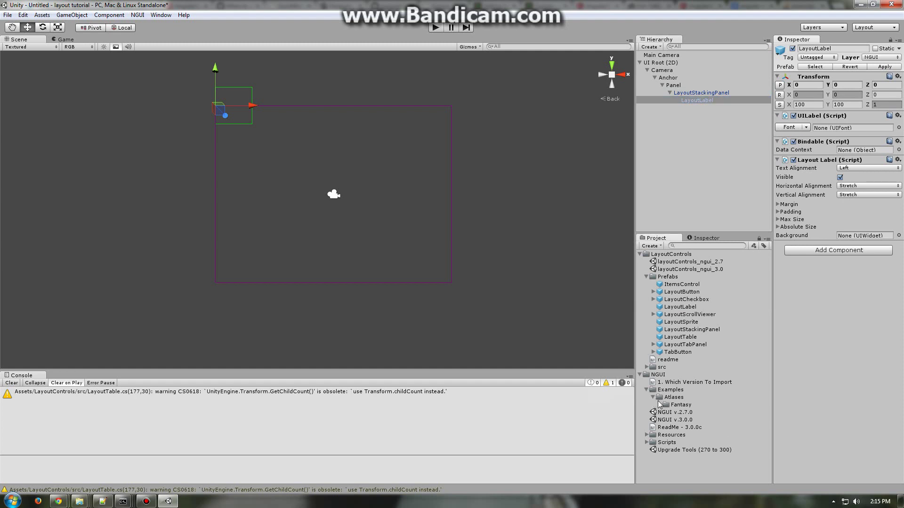
{"action": "left_click", "coordinate": [660, 405]}
{"action": "left_click_drag", "start_coordinate": [693, 434], "coordinate": [837, 131]}
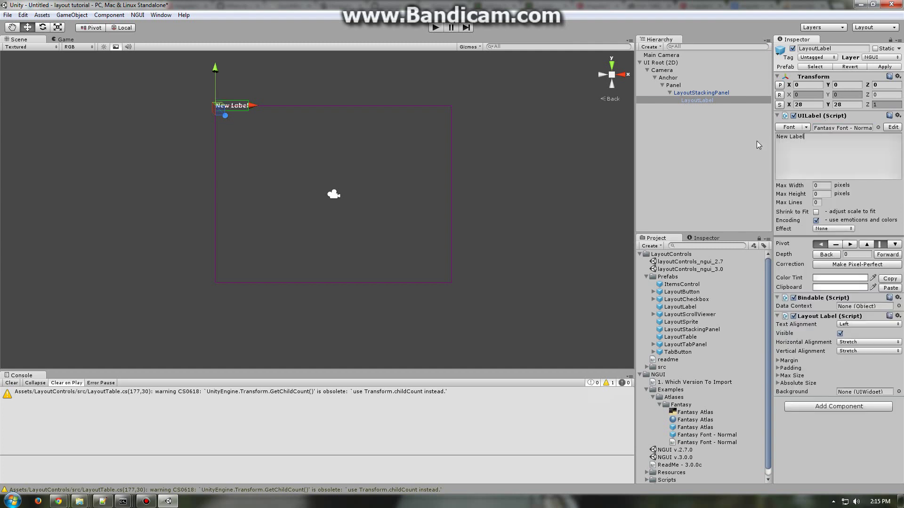
{"action": "left_click", "coordinate": [783, 137]}
{"action": "type", "text": "Title"}
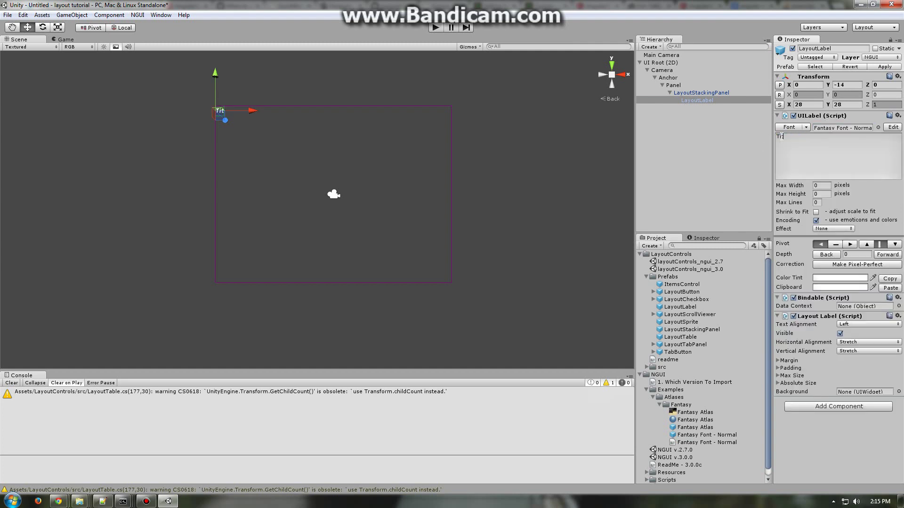
{"action": "key", "text": "Return"}
{"action": "key", "text": "BackSpace"}
Add a second LayoutLabel to the LayoutStackingPanel and give it the recently used Fantasy Font - Normal.
{"action": "left_click_drag", "start_coordinate": [680, 310], "coordinate": [702, 93]}
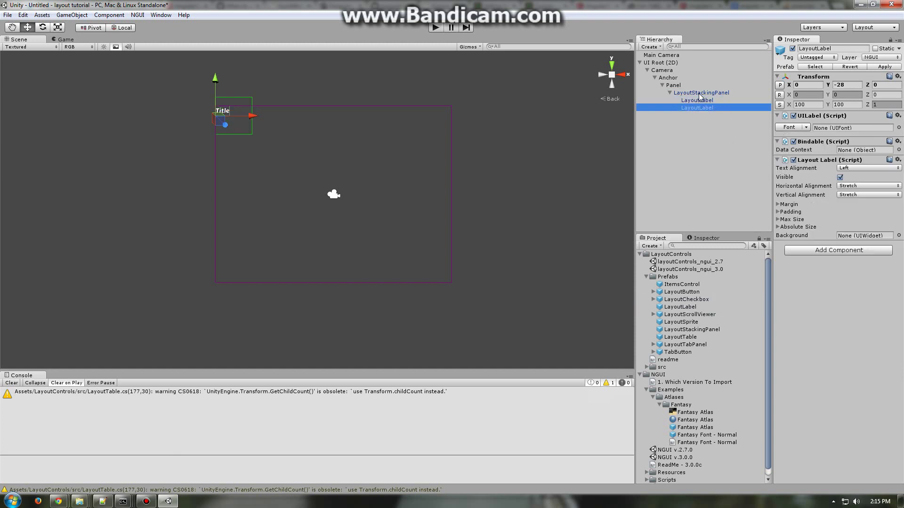
{"action": "left_click", "coordinate": [789, 127]}
{"action": "left_click", "coordinate": [291, 107]}
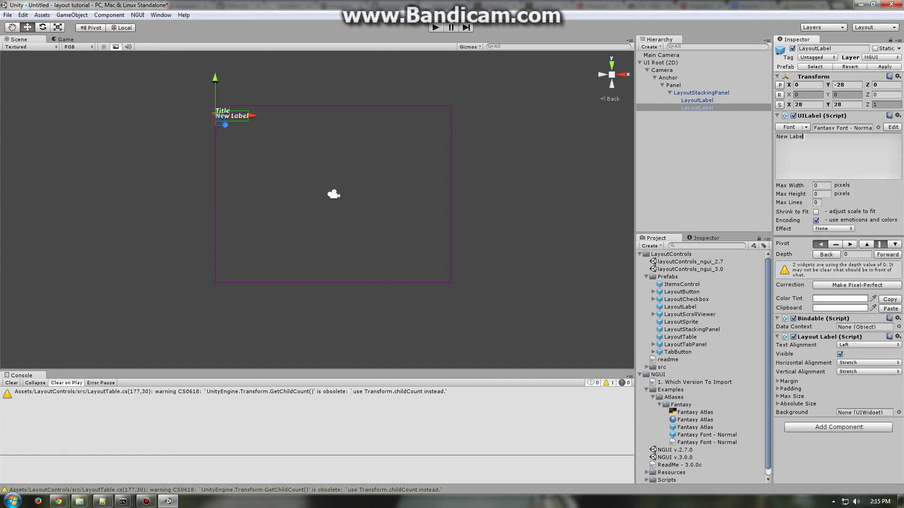
Set the second label's text to "Some more information".
{"action": "left_click", "coordinate": [803, 137]}
{"action": "type", "text": "Some mo"}
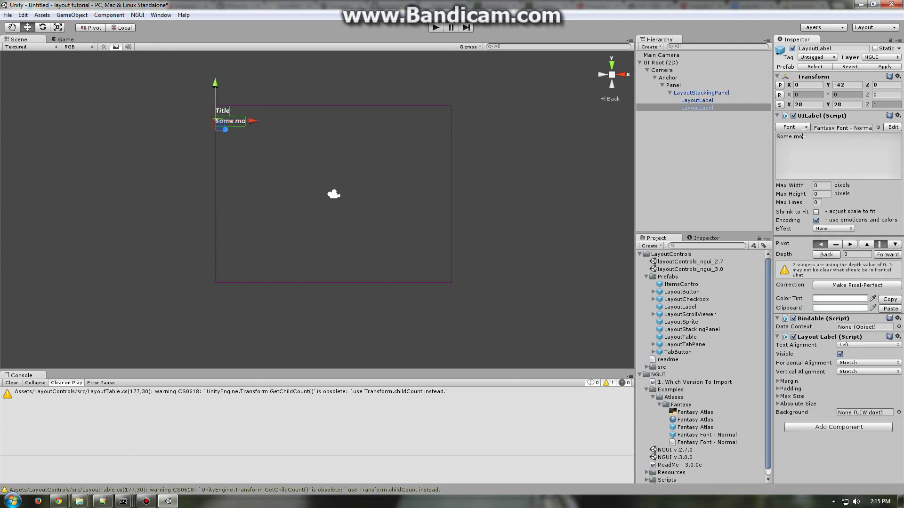
{"action": "type", "text": "re infomration"}
{"action": "key", "text": "BackSpace"}
{"action": "key", "text": "BackSpace"}
{"action": "key", "text": "BackSpace"}
{"action": "key", "text": "BackSpace"}
{"action": "key", "text": "BackSpace"}
{"action": "key", "text": "BackSpace"}
{"action": "key", "text": "BackSpace"}
{"action": "type", "text": "rmation"}
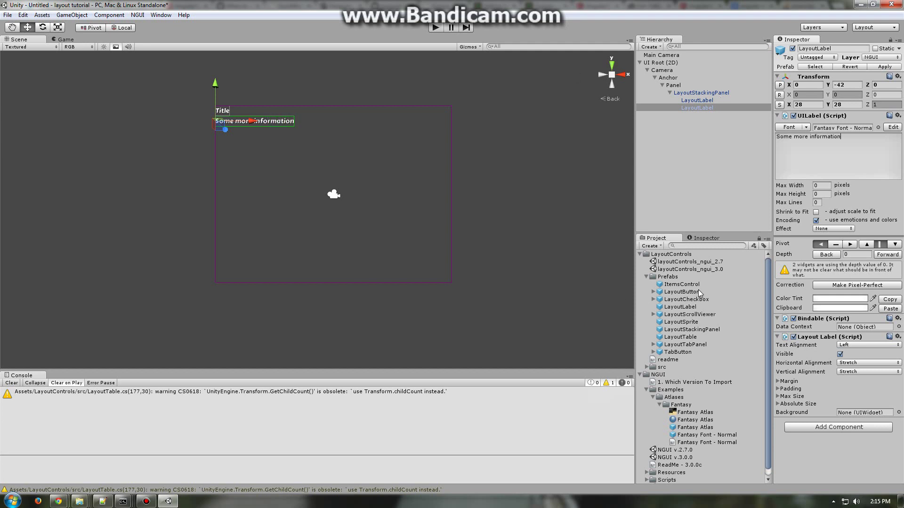
Add a LayoutButton to the LayoutStackingPanel and set its Background to the Bright sprite from the Fantasy Atlas.
{"action": "left_click_drag", "start_coordinate": [678, 292], "coordinate": [717, 99]}
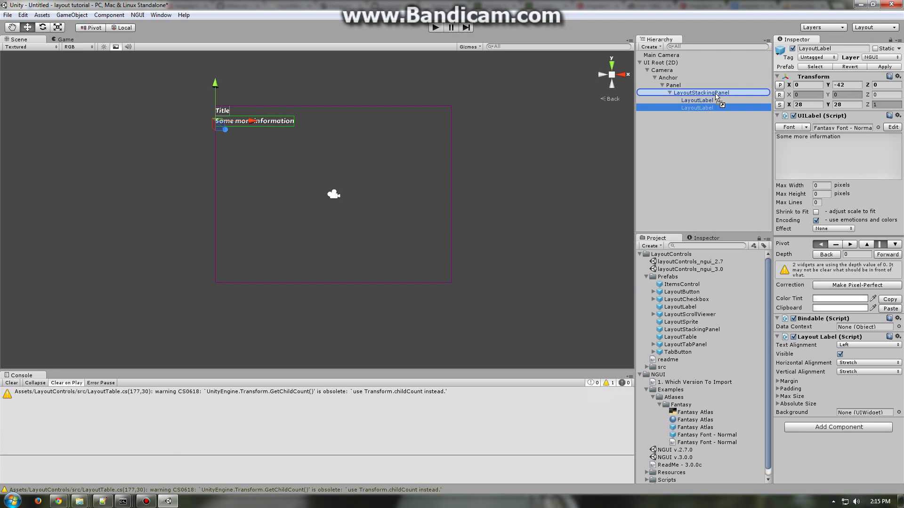
{"action": "left_click", "coordinate": [678, 100]}
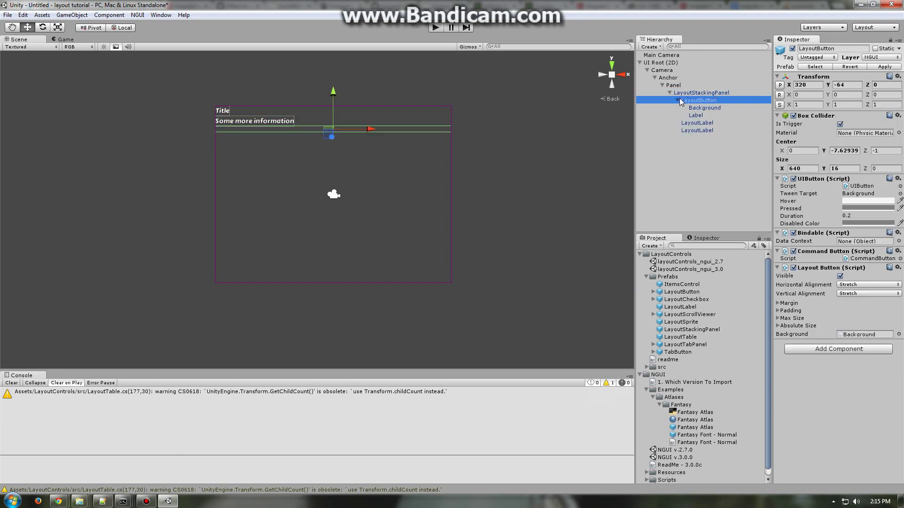
{"action": "left_click", "coordinate": [705, 108]}
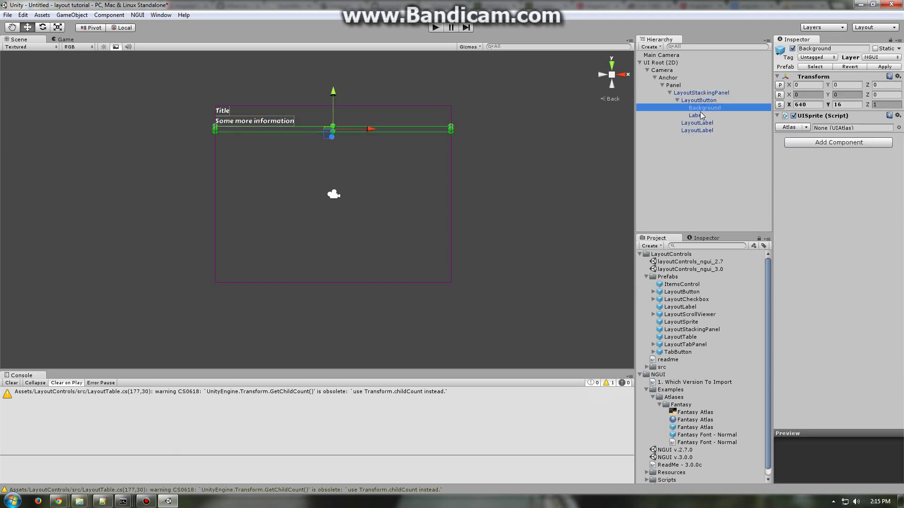
{"action": "left_click", "coordinate": [794, 127]}
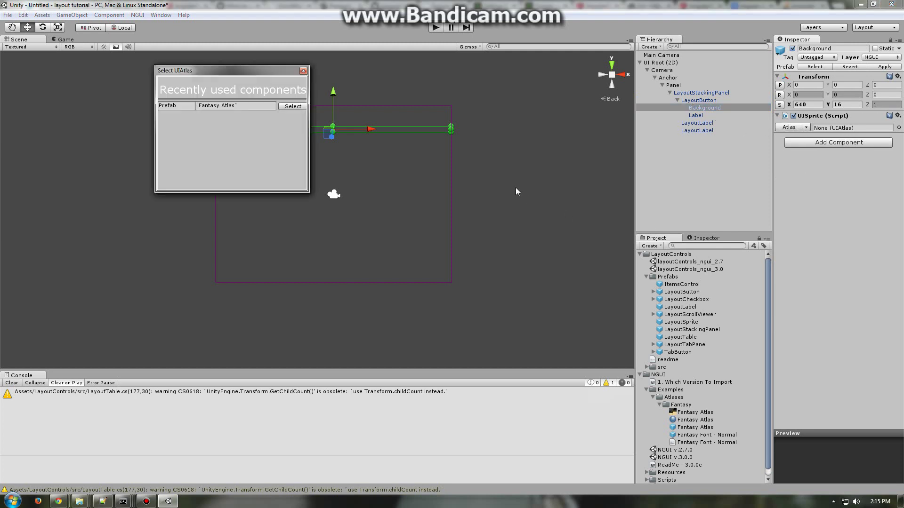
{"action": "left_click", "coordinate": [292, 106]}
{"action": "left_click", "coordinate": [797, 137]}
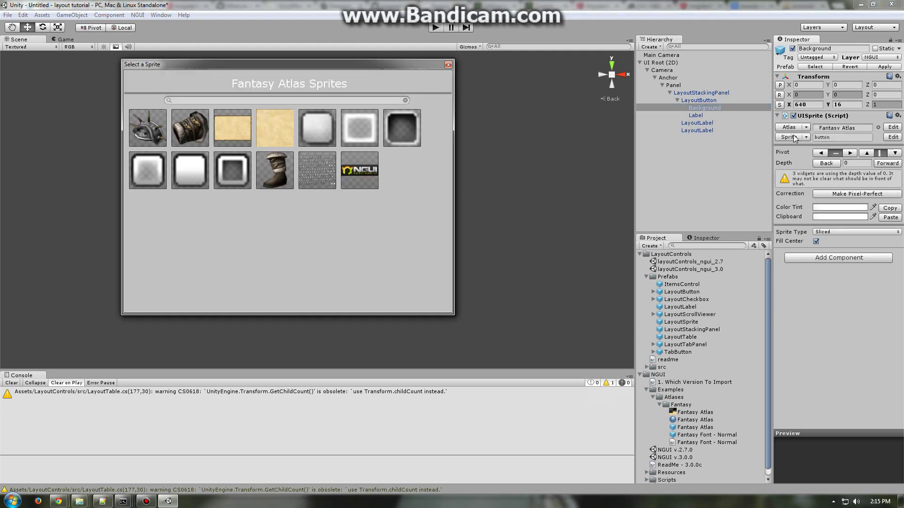
{"action": "double_click", "coordinate": [189, 169]}
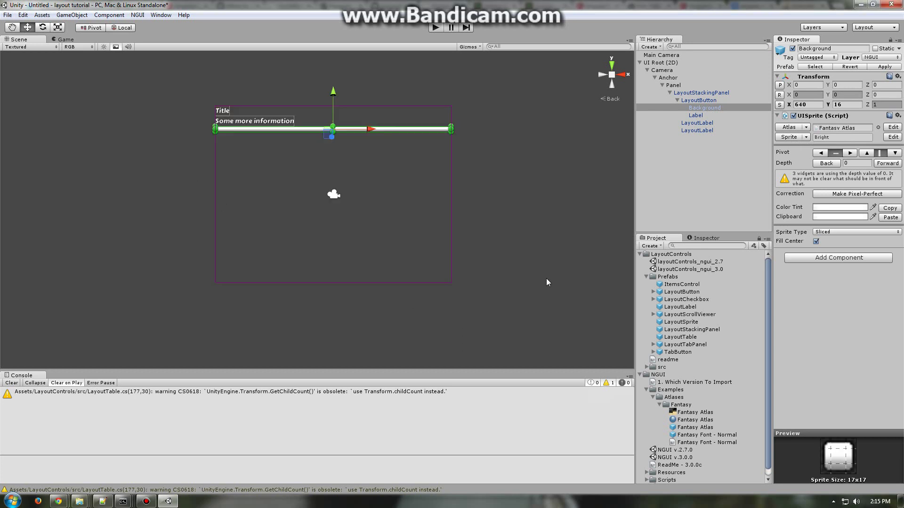
Give the button's Label the Fantasy Font - Normal and the text "Continue", and reselect the LayoutButton.
{"action": "left_click", "coordinate": [696, 115]}
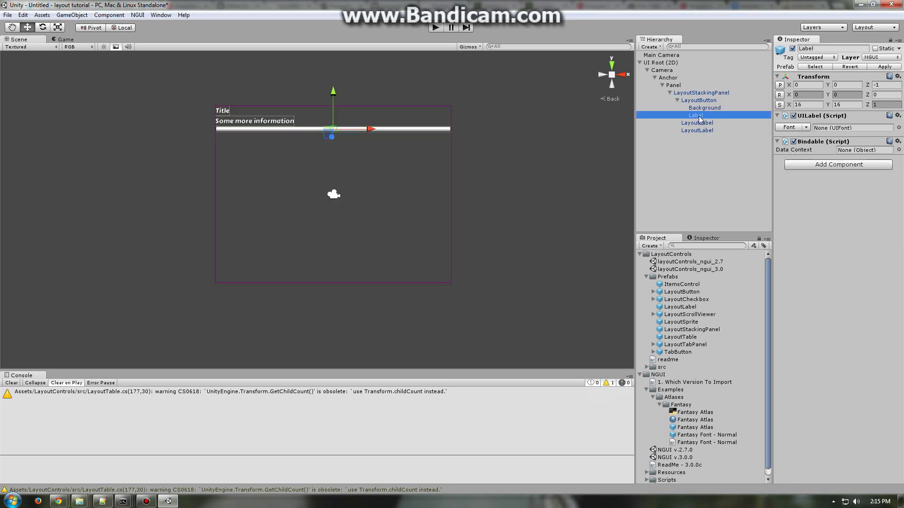
{"action": "left_click", "coordinate": [792, 128]}
{"action": "left_click", "coordinate": [293, 106]}
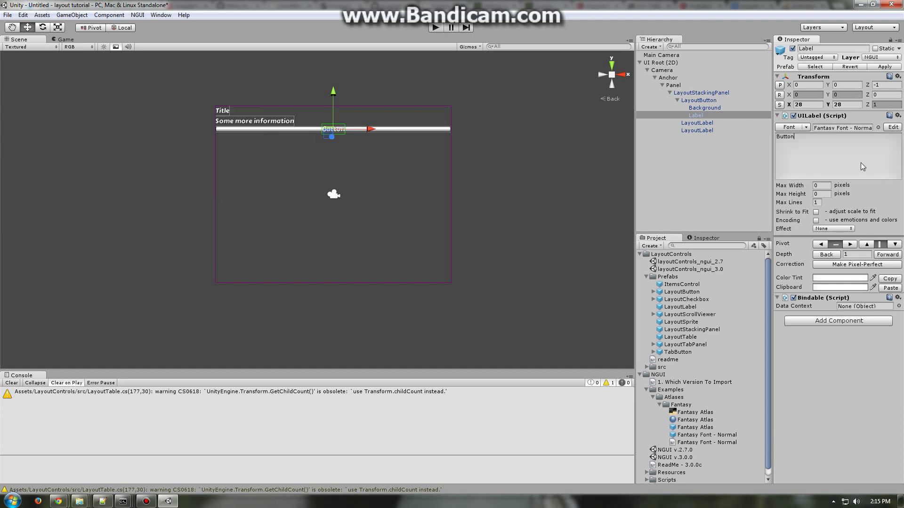
{"action": "key", "text": "ctrl+a"}
{"action": "type", "text": "Con"}
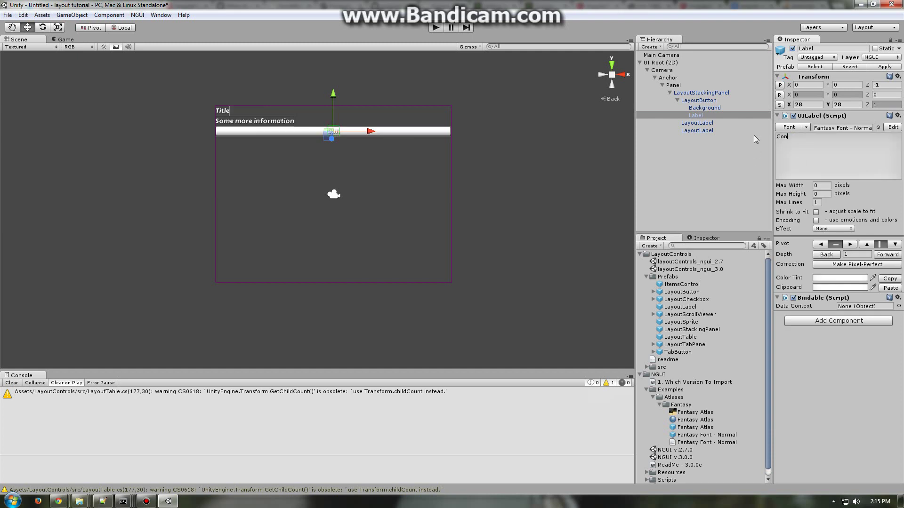
{"action": "type", "text": "tinue"}
{"action": "left_click", "coordinate": [706, 101]}
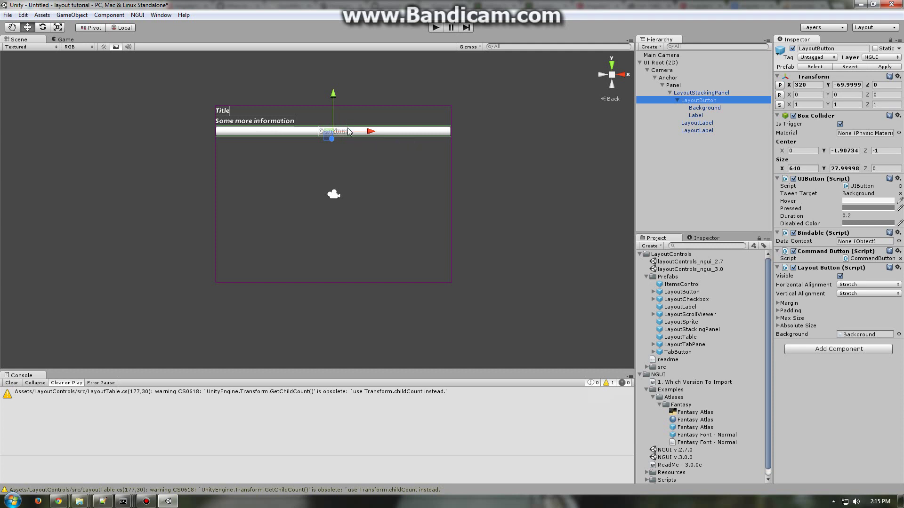
Set the LayoutButton's top and bottom padding to 4.
{"action": "scroll", "coordinate": [332, 140], "scroll_direction": "up", "scroll_amount": 3}
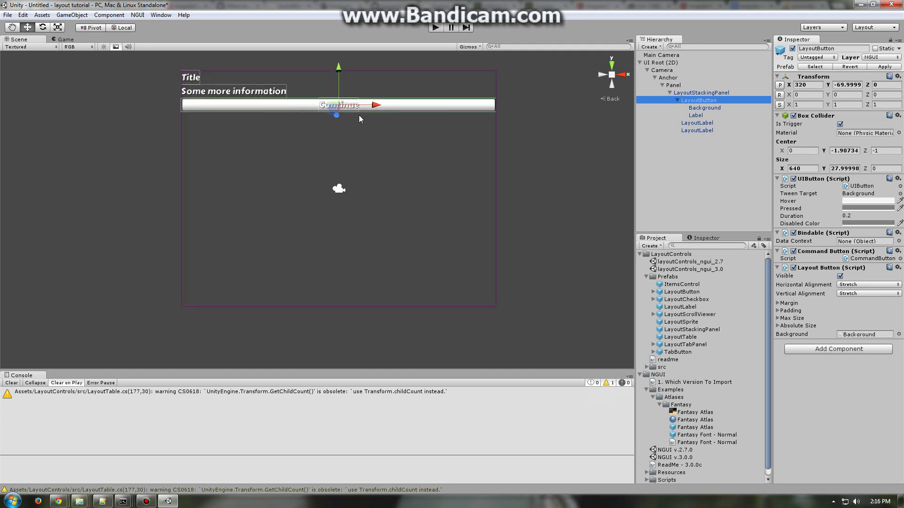
{"action": "key", "text": "w"}
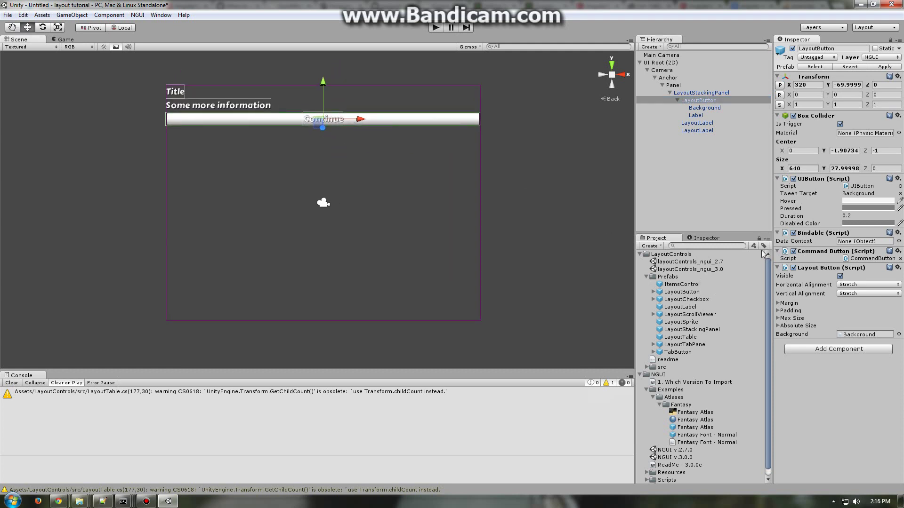
{"action": "left_click", "coordinate": [778, 311]}
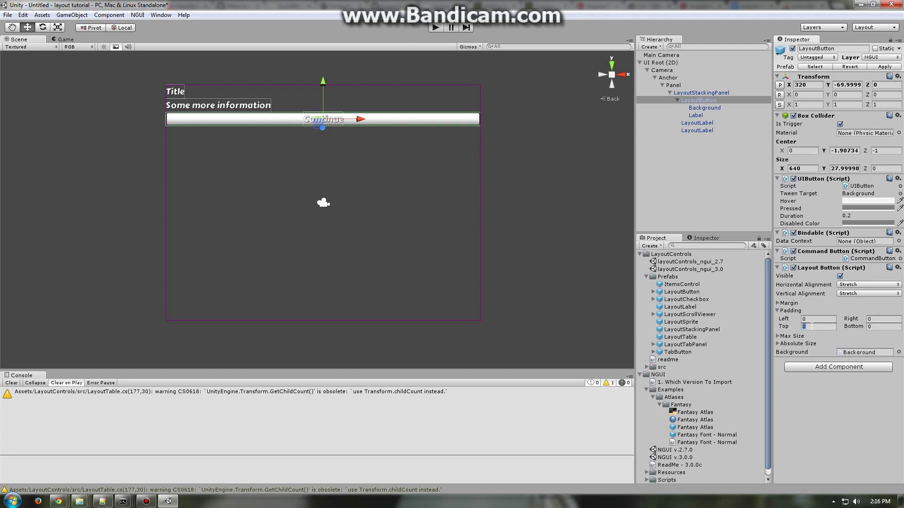
{"action": "type", "text": "4"}
{"action": "left_click", "coordinate": [884, 326]}
{"action": "type", "text": "4"}
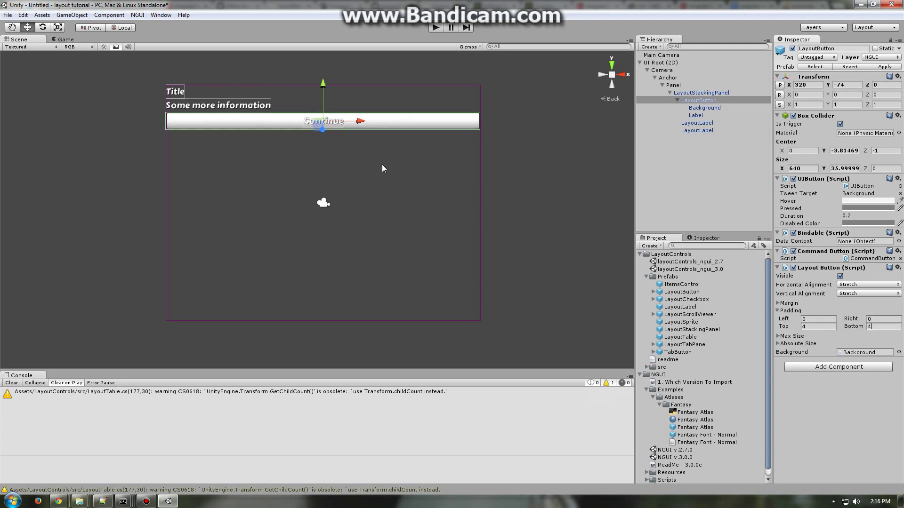
Add a LayoutCheckbox to the LayoutStackingPanel and give its Box the Dark sprite from the Fantasy Atlas.
{"action": "left_click", "coordinate": [677, 100]}
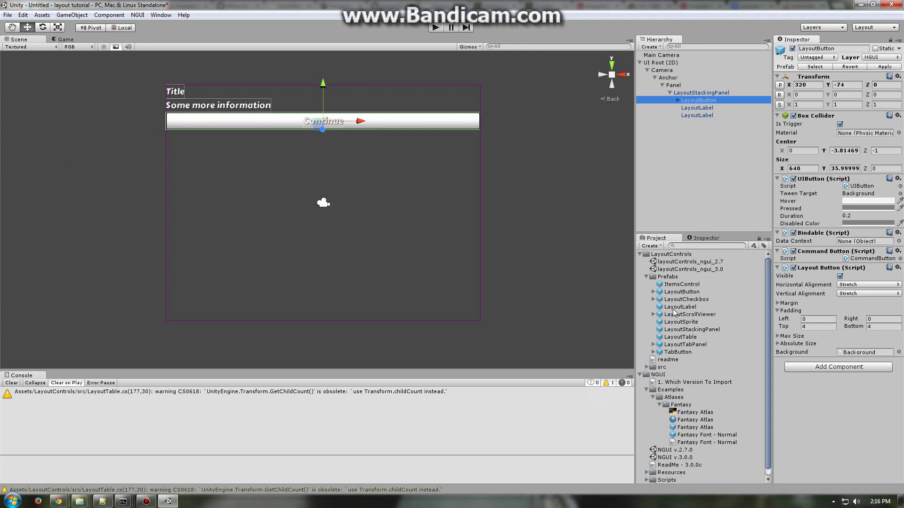
{"action": "left_click_drag", "start_coordinate": [681, 306], "coordinate": [711, 104]}
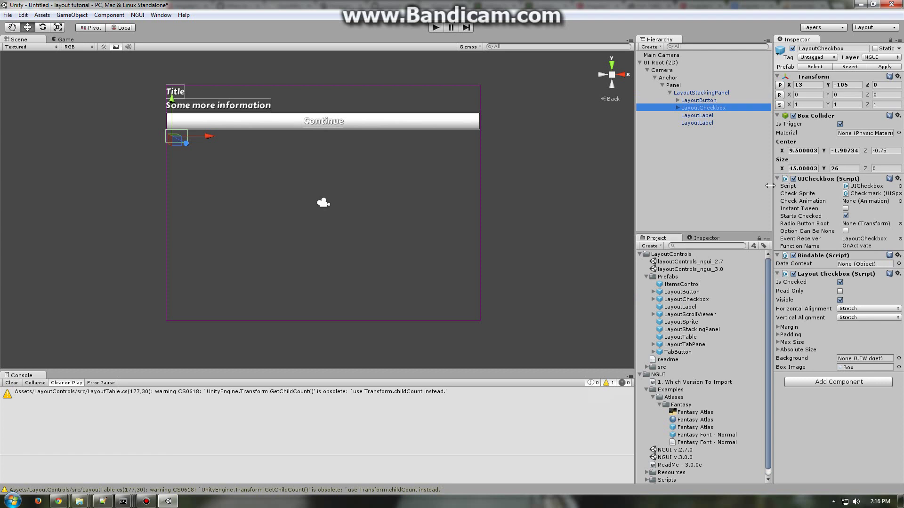
{"action": "left_click", "coordinate": [678, 108]}
{"action": "left_click", "coordinate": [693, 116]}
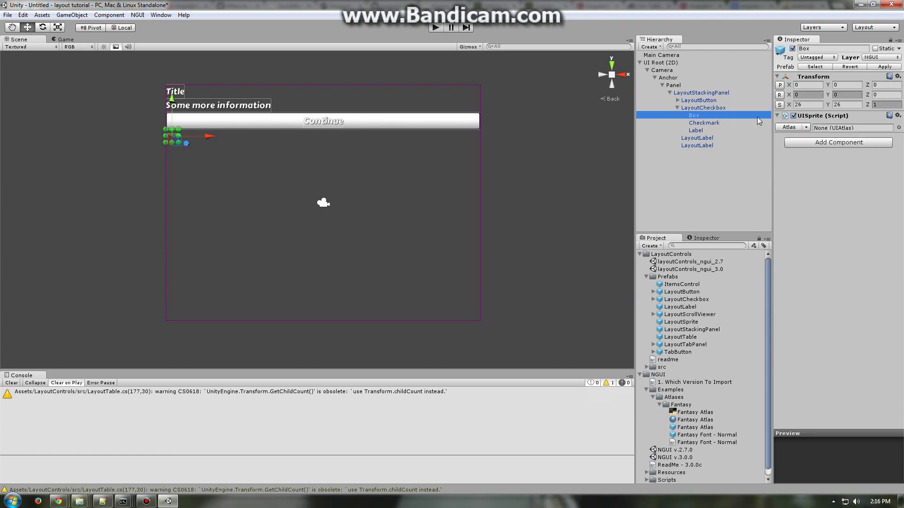
{"action": "left_click", "coordinate": [793, 129]}
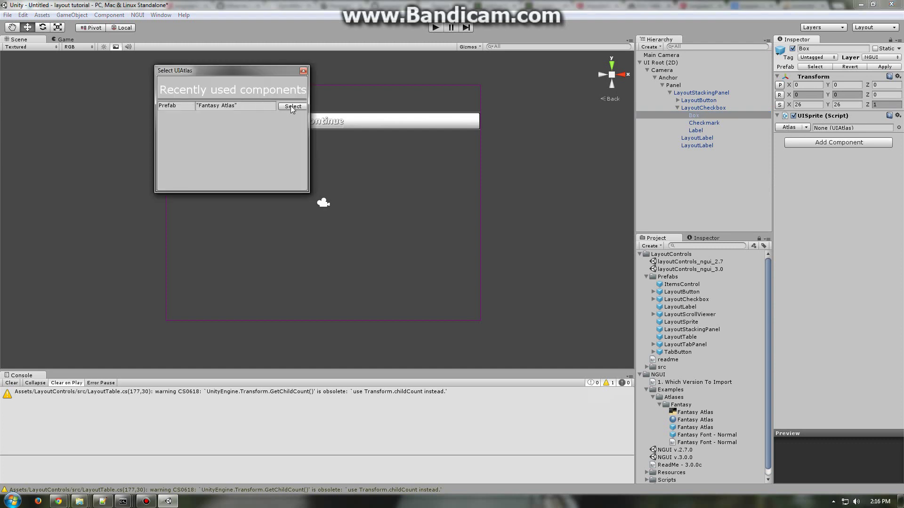
{"action": "left_click", "coordinate": [292, 107]}
{"action": "left_click", "coordinate": [794, 137]}
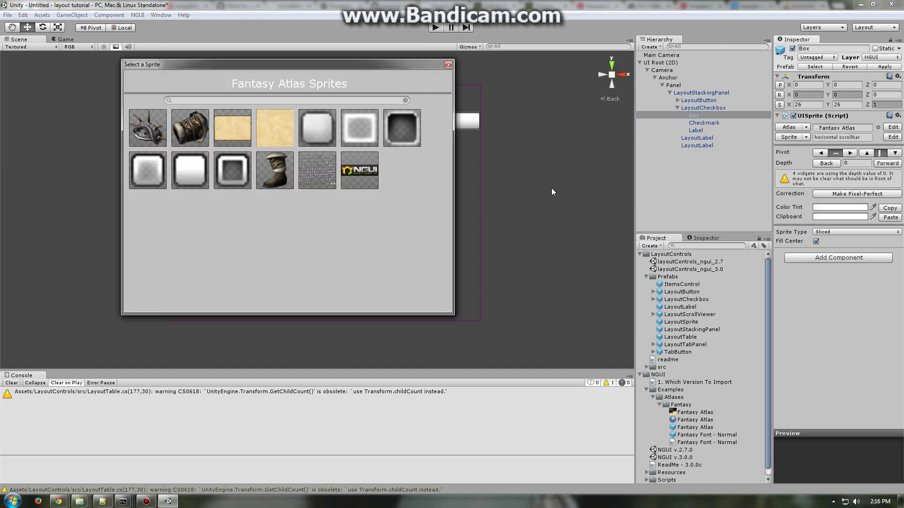
{"action": "double_click", "coordinate": [388, 126]}
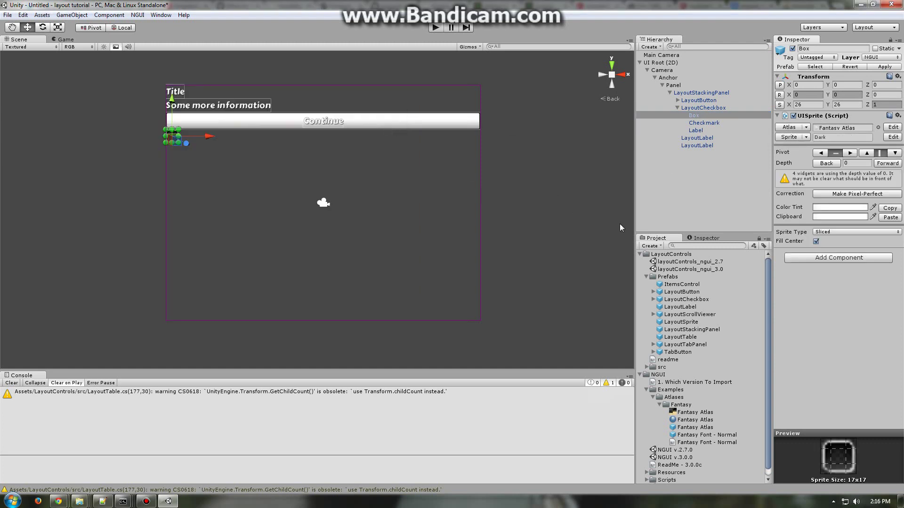
Set the checkbox's Checkmark to the Bright sprite from the Fantasy Atlas.
{"action": "left_click", "coordinate": [704, 123]}
{"action": "left_click", "coordinate": [791, 127]}
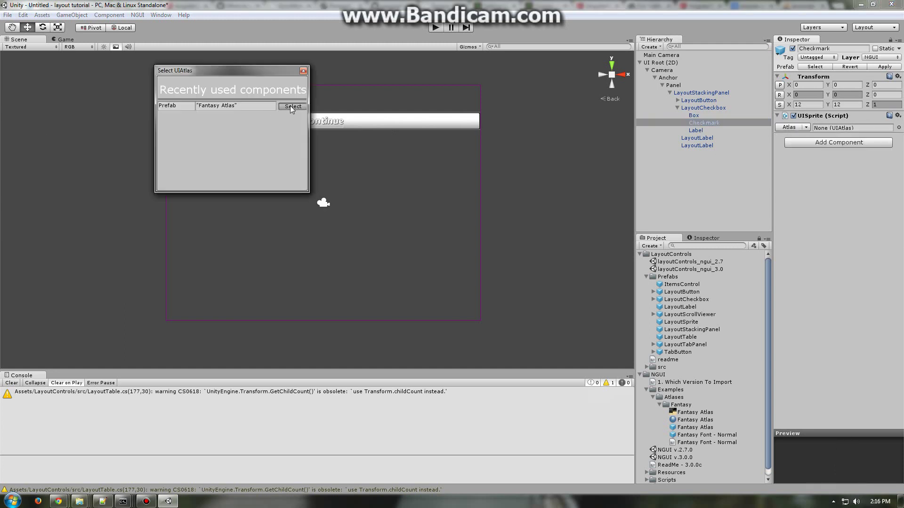
{"action": "left_click", "coordinate": [291, 106]}
{"action": "left_click", "coordinate": [789, 137]}
{"action": "double_click", "coordinate": [199, 167]}
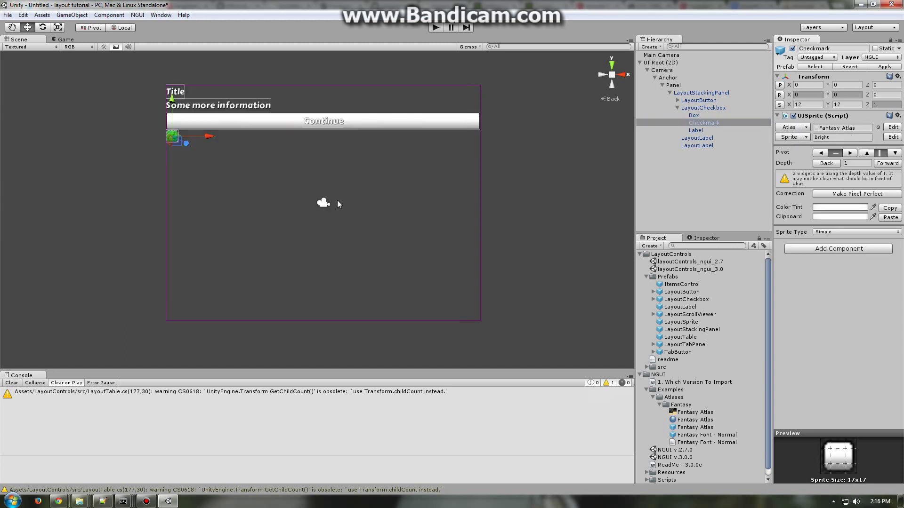
Give the checkbox's Label the Fantasy Font - Normal and the text "Some option".
{"action": "left_click", "coordinate": [708, 130]}
{"action": "left_click", "coordinate": [790, 127]}
{"action": "left_click", "coordinate": [301, 113]}
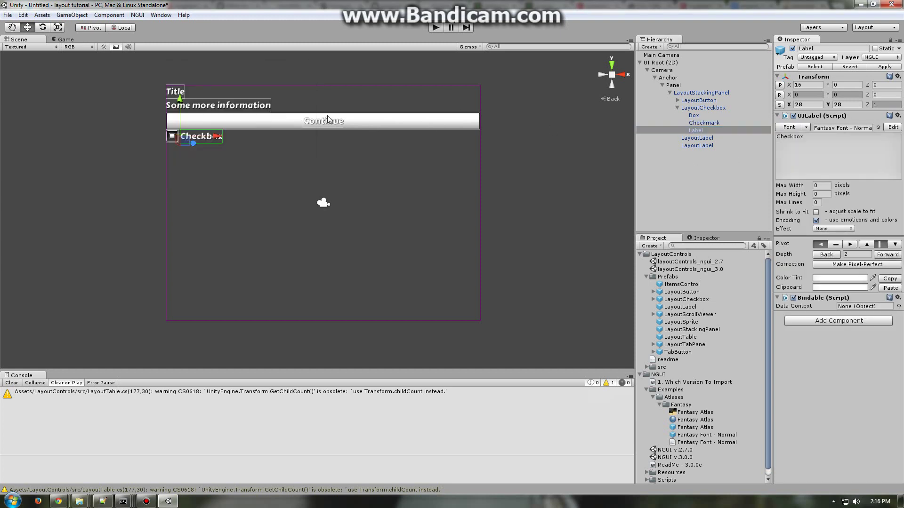
{"action": "left_click", "coordinate": [781, 139]}
{"action": "type", "text": "Some option"}
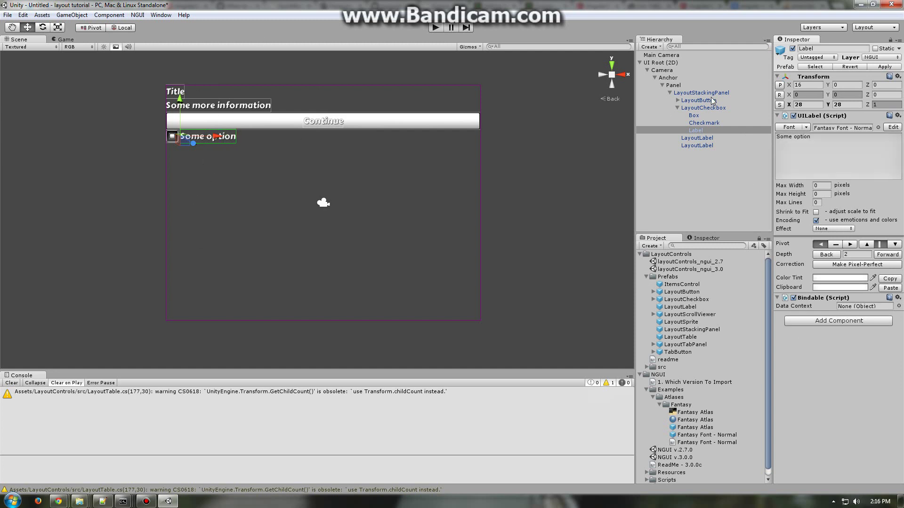
Move the LayoutCheckbox above the LayoutButton in the panel's stacking order and set the Title label's horizontal alignment to Center.
{"action": "left_click", "coordinate": [711, 92]}
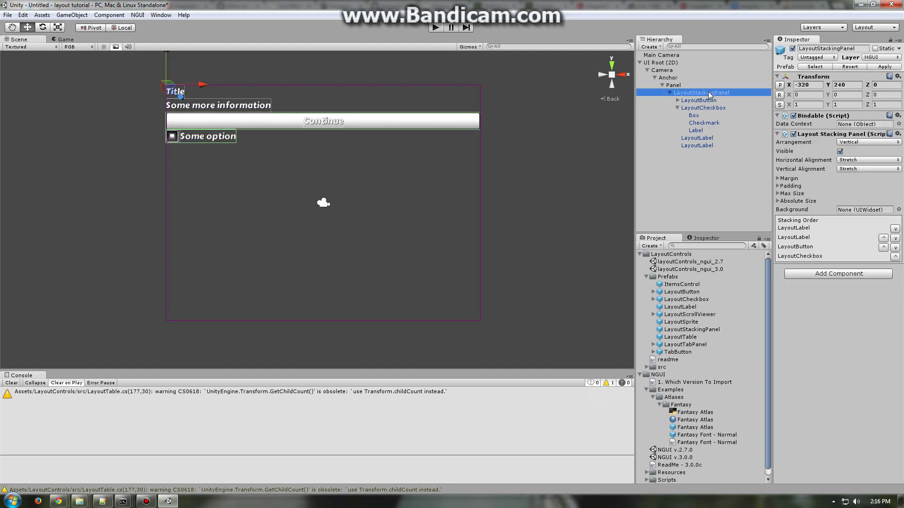
{"action": "left_click", "coordinate": [895, 257]}
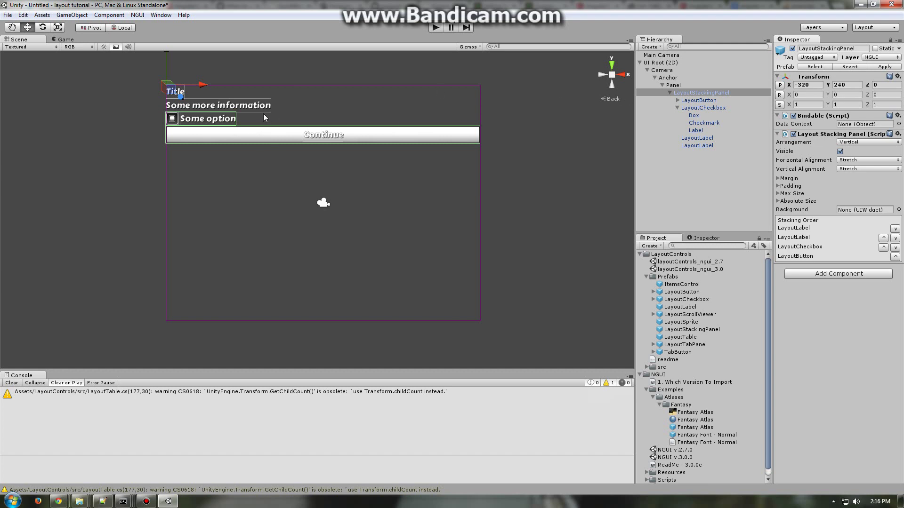
{"action": "left_click", "coordinate": [695, 139]}
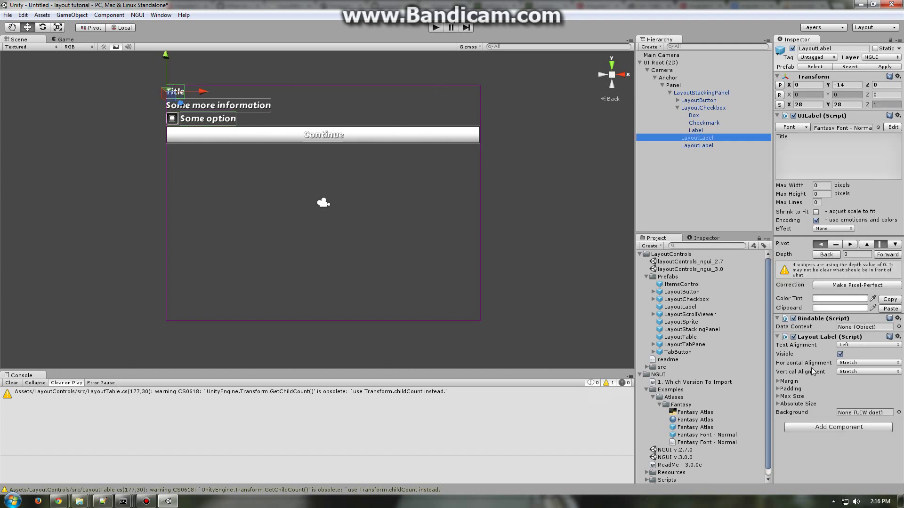
{"action": "left_click", "coordinate": [854, 363]}
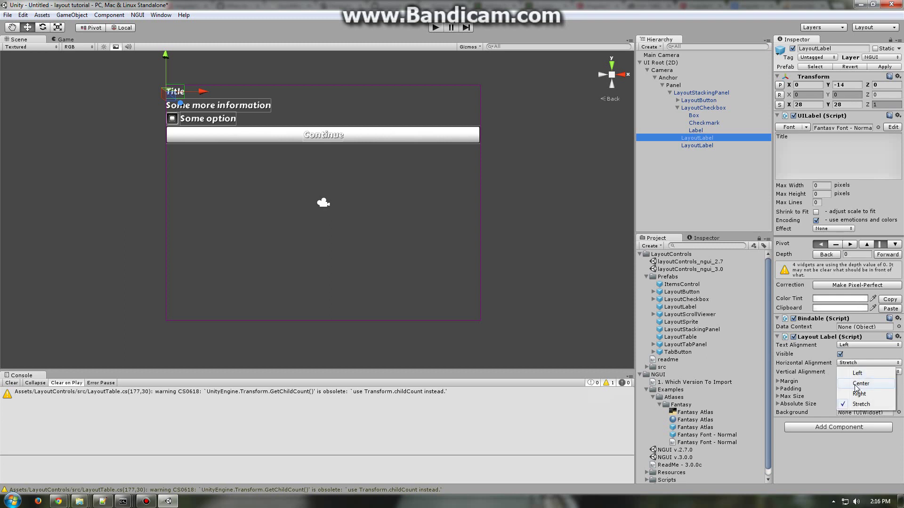
{"action": "left_click", "coordinate": [861, 383]}
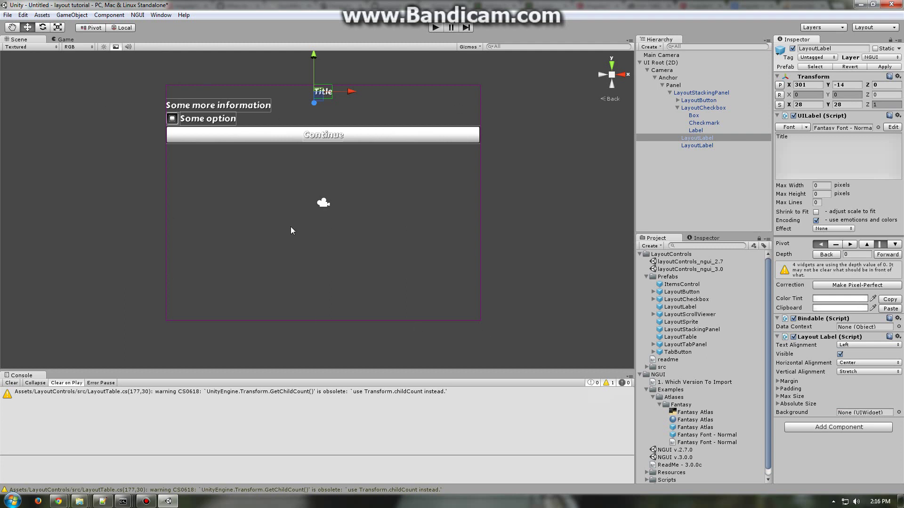
Create an NGUI sprite inside the LayoutStackingPanel and assign it the Smooth sprite from the Fantasy Atlas.
{"action": "left_click", "coordinate": [702, 93]}
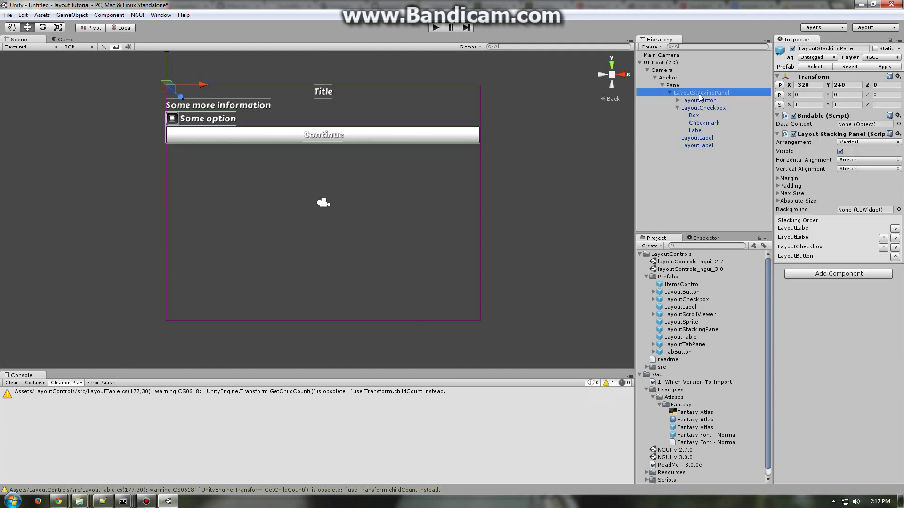
{"action": "left_click", "coordinate": [109, 14]}
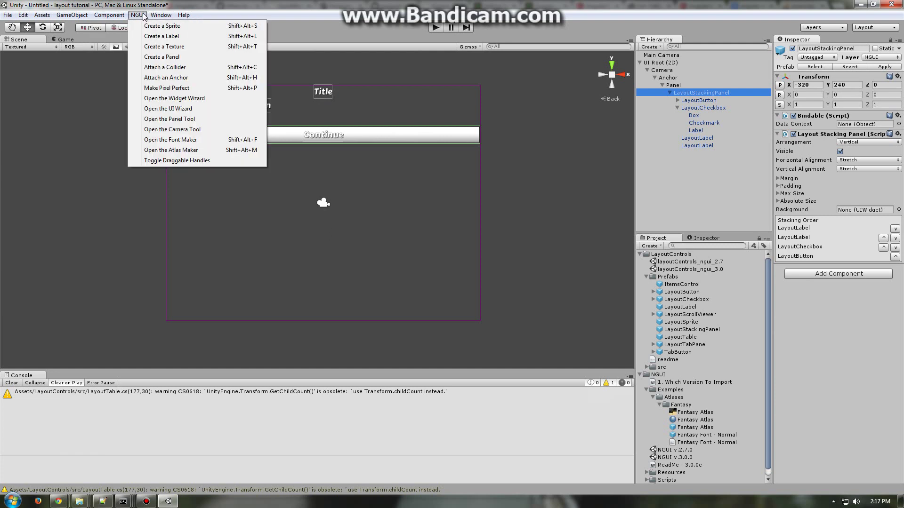
{"action": "left_click", "coordinate": [147, 28]}
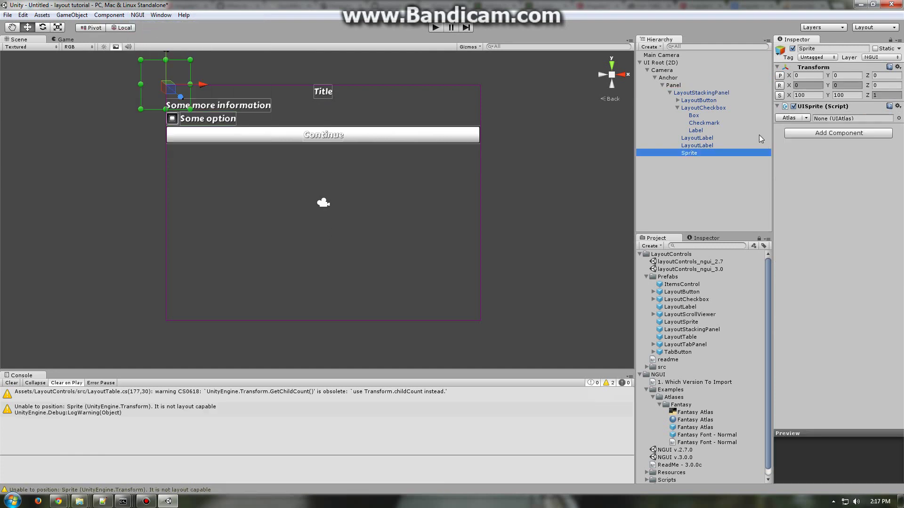
{"action": "left_click", "coordinate": [789, 118]}
{"action": "left_click", "coordinate": [301, 112]}
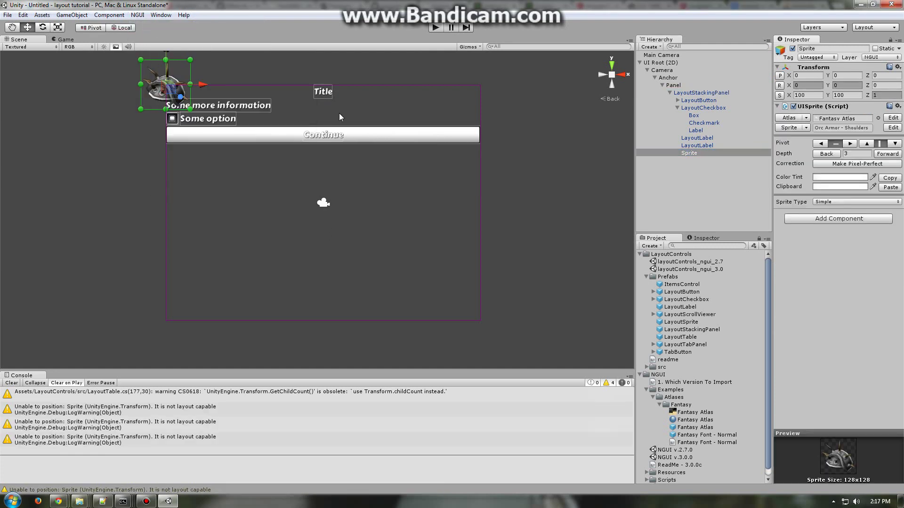
{"action": "left_click", "coordinate": [782, 128]}
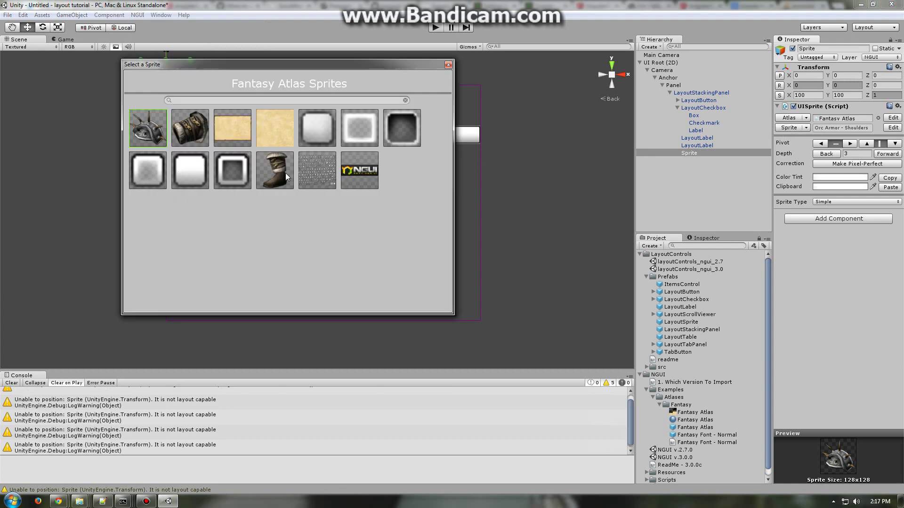
{"action": "double_click", "coordinate": [311, 130]}
Set the new sprite's type to Sliced and move its depth back to -1.
{"action": "left_click", "coordinate": [842, 202]}
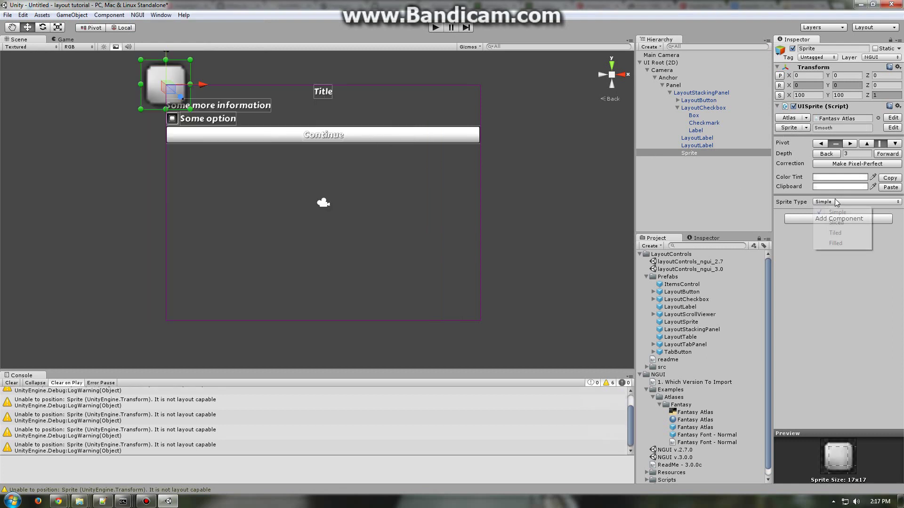
{"action": "left_click", "coordinate": [838, 229]}
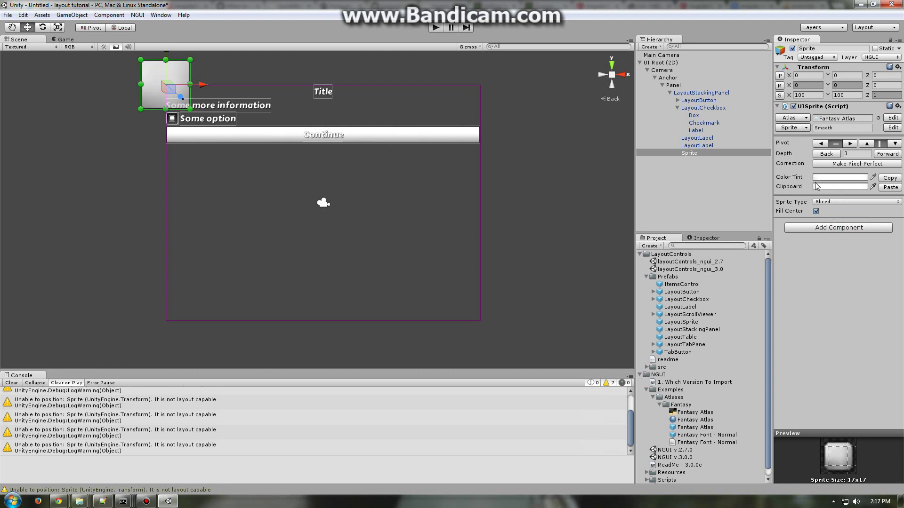
{"action": "left_click", "coordinate": [826, 154]}
{"action": "left_click", "coordinate": [826, 154]}
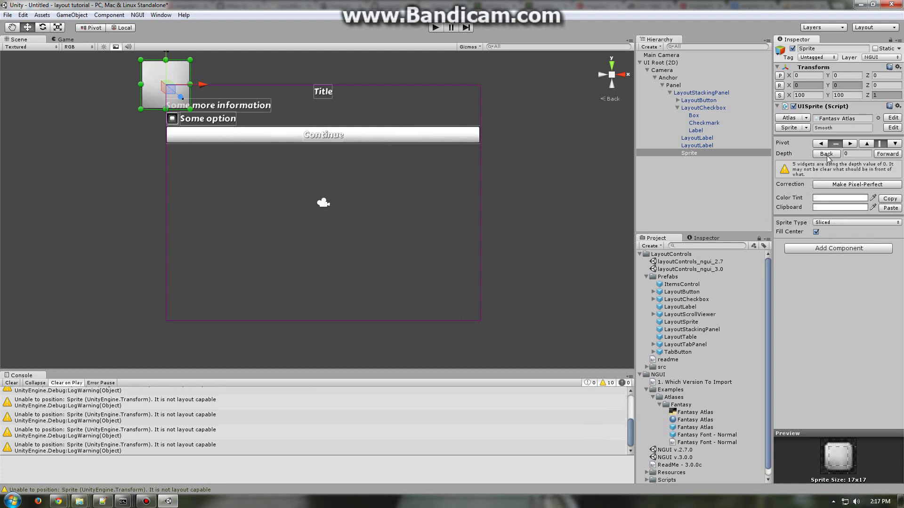
{"action": "left_click", "coordinate": [827, 154]}
{"action": "left_click", "coordinate": [827, 155]}
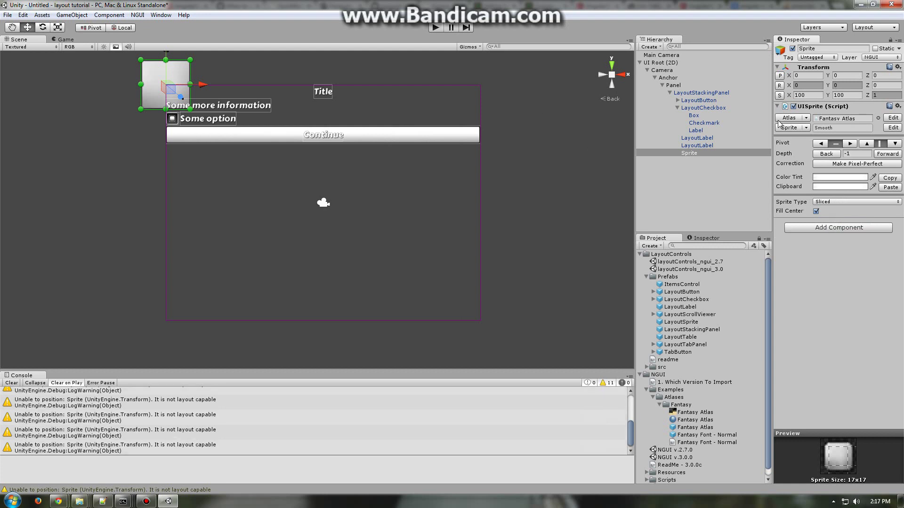
Assign the new Sprite as the LayoutStackingPanel's Background.
{"action": "left_click", "coordinate": [706, 93]}
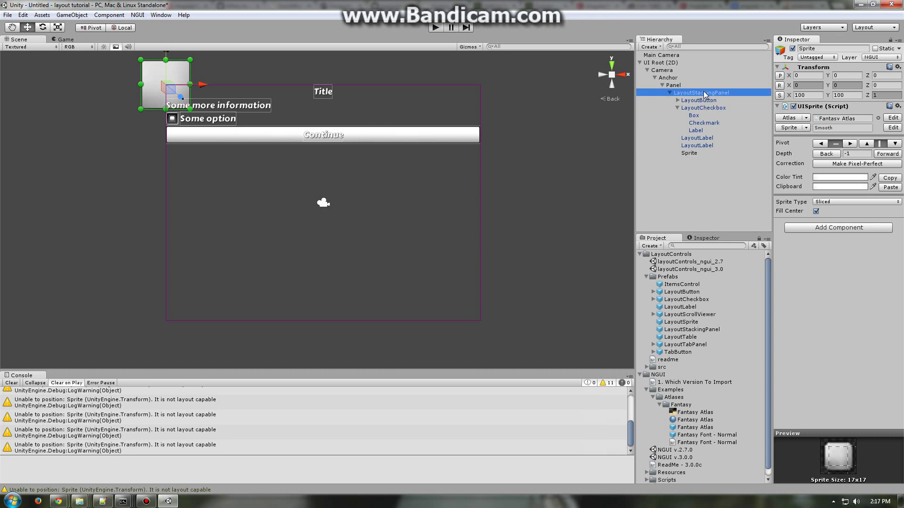
{"action": "left_click", "coordinate": [693, 153]}
{"action": "left_click_drag", "start_coordinate": [849, 200], "coordinate": [860, 210]}
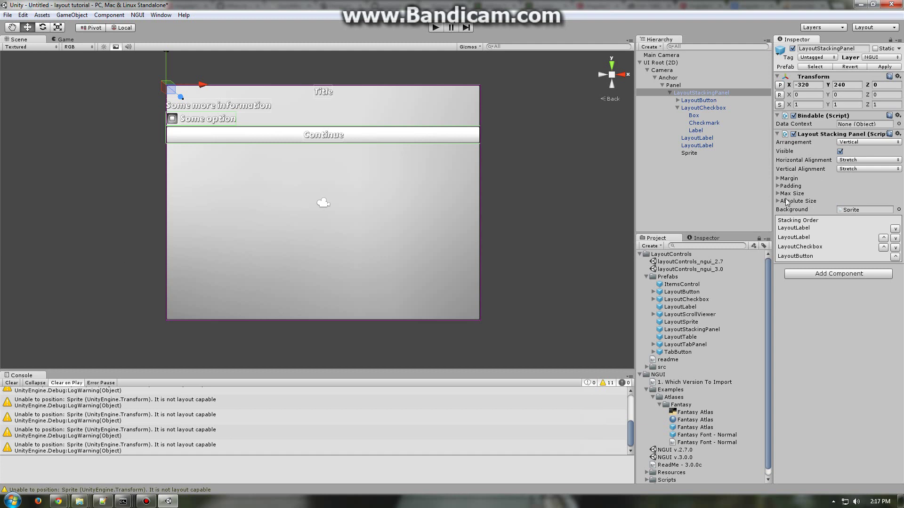
Set the LayoutStackingPanel's left, right, top and bottom margins to 15.
{"action": "left_click", "coordinate": [778, 179]}
{"action": "left_click", "coordinate": [818, 187]}
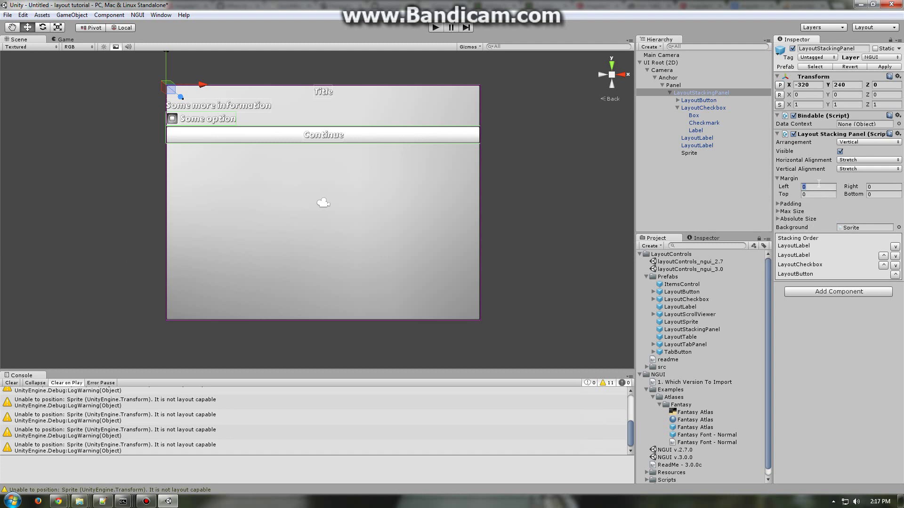
{"action": "type", "text": "15"}
{"action": "key", "text": "Tab"}
{"action": "type", "text": "15"}
{"action": "key", "text": "Tab"}
{"action": "type", "text": "15"}
{"action": "key", "text": "Tab"}
{"action": "type", "text": "15"}
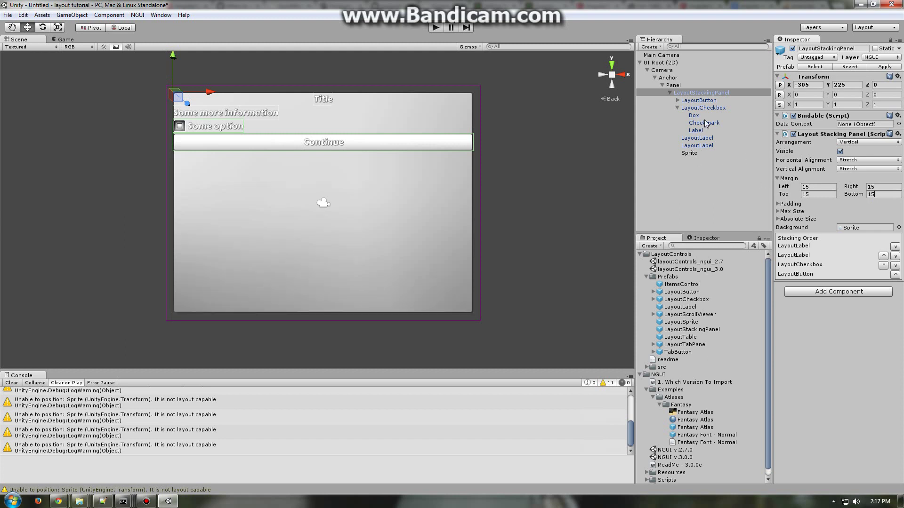
Set the LayoutStackingPanel's padding to 4 on all four sides.
{"action": "left_click", "coordinate": [782, 204]}
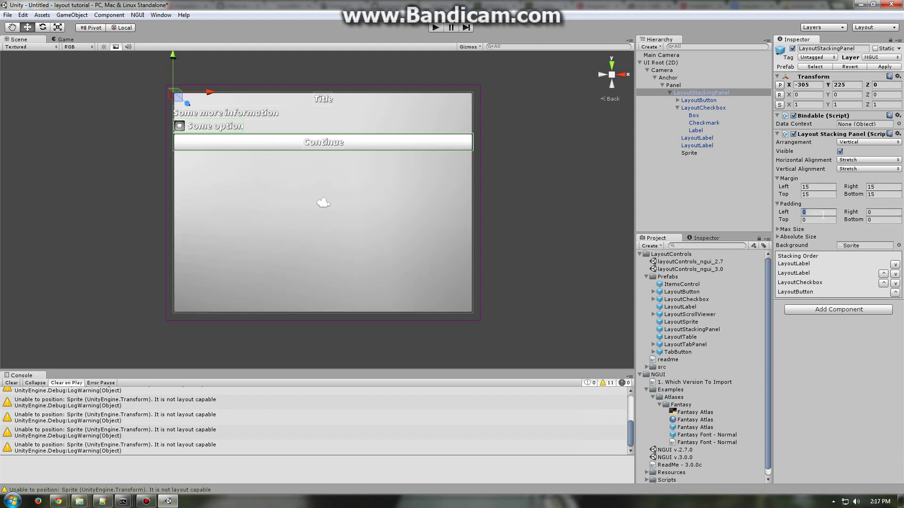
{"action": "type", "text": "4"}
{"action": "key", "text": "Tab"}
{"action": "type", "text": "4"}
{"action": "key", "text": "Tab"}
{"action": "type", "text": "4"}
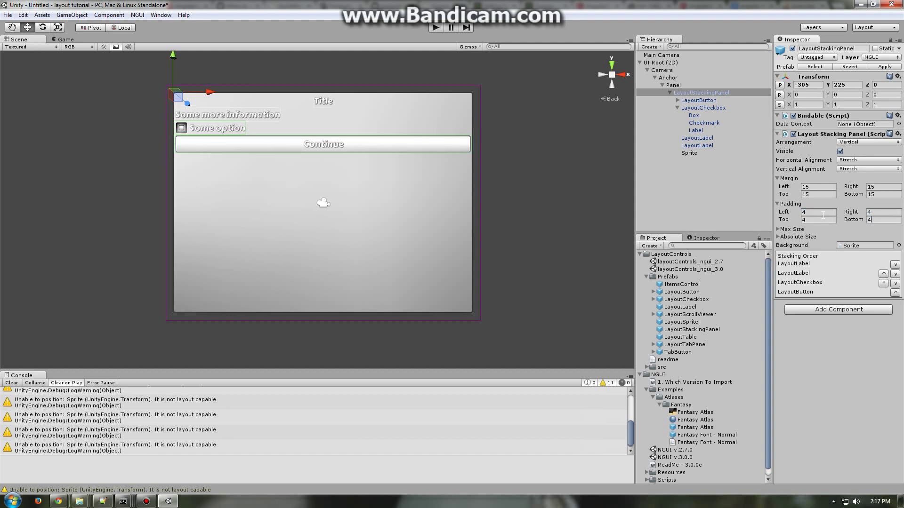
{"action": "type", "text": "4"}
Deselect the LayoutStackingPanel and run the scene in play mode to preview the layout.
{"action": "left_click", "coordinate": [482, 244]}
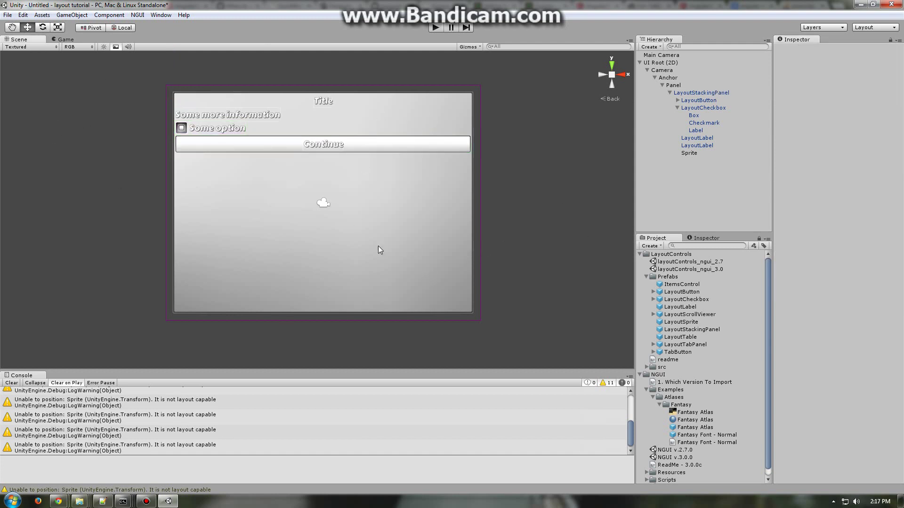
{"action": "scroll", "coordinate": [441, 191], "scroll_direction": "up", "scroll_amount": 2}
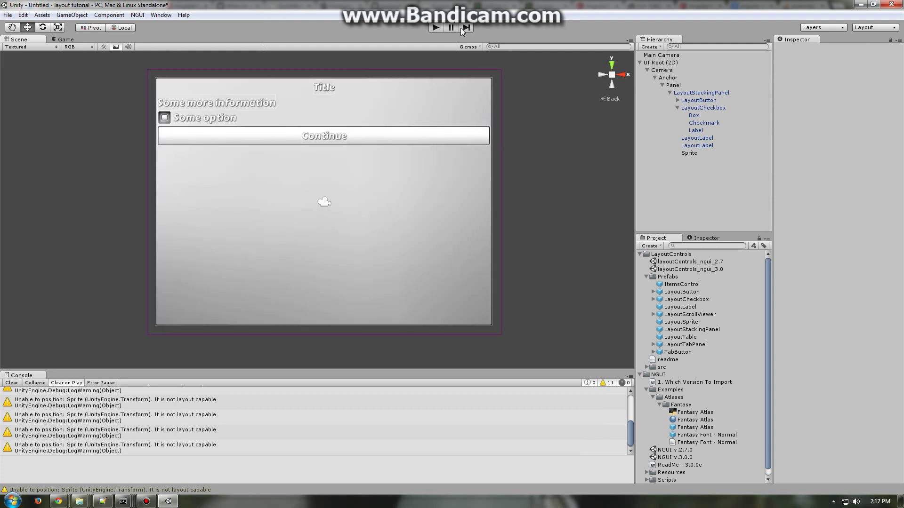
{"action": "left_click", "coordinate": [439, 27]}
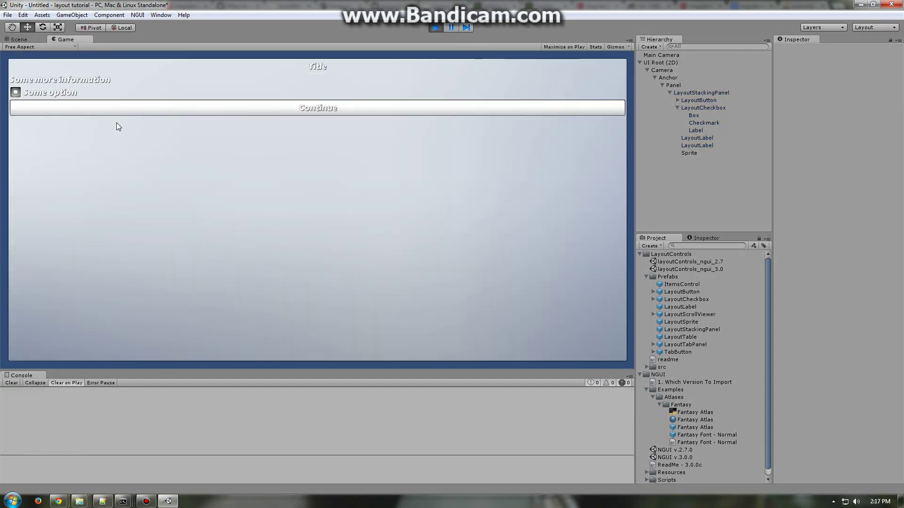